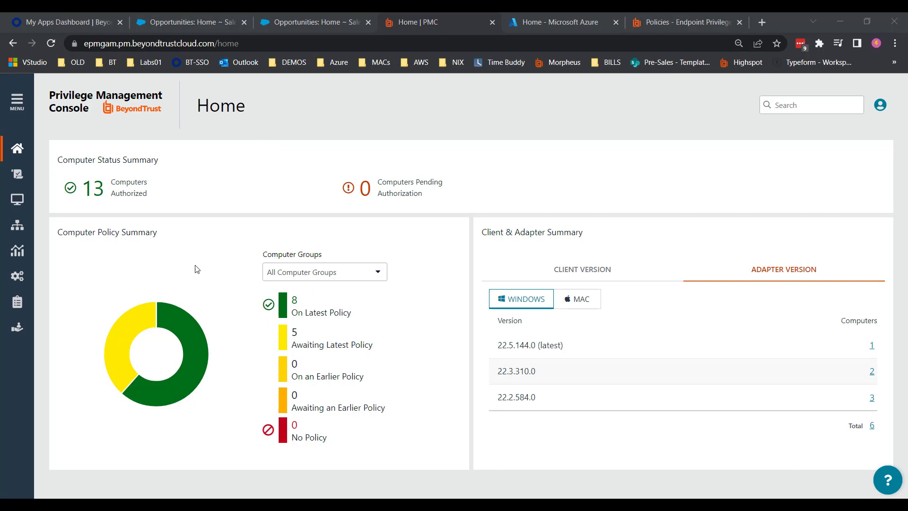
- View the Mac adapter versions in Client & Adapter Summary, then go to the Configuration page
left_click(578, 300)
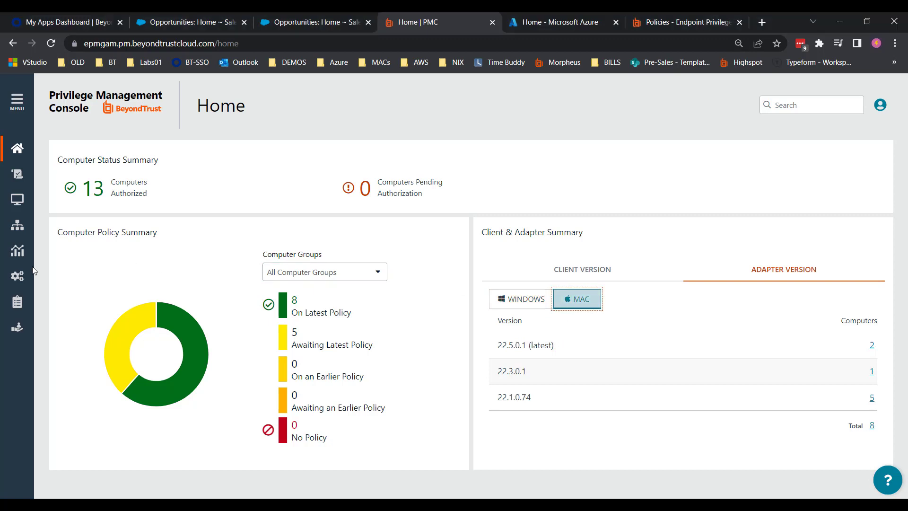
left_click(18, 280)
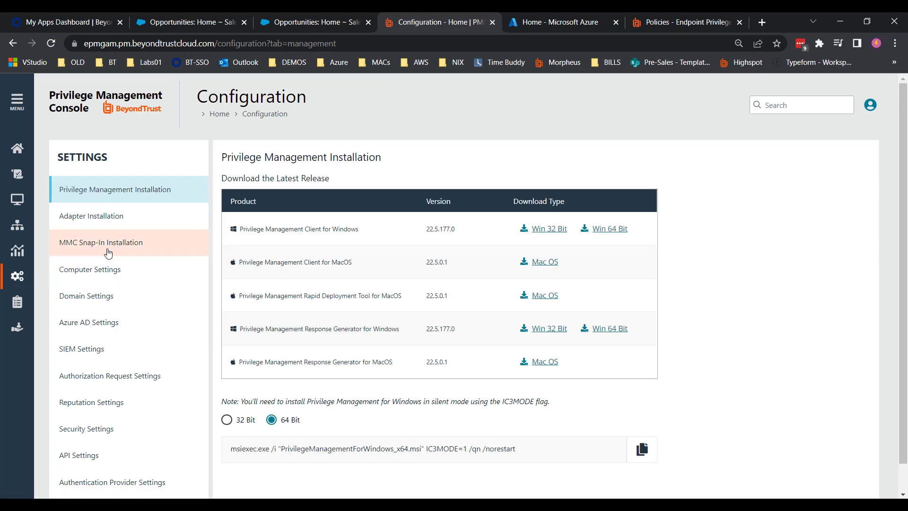
- Download the macOS client package and the macOS Rapid Deployment Tool, then view Adapter Installation
key("ctrl+0")
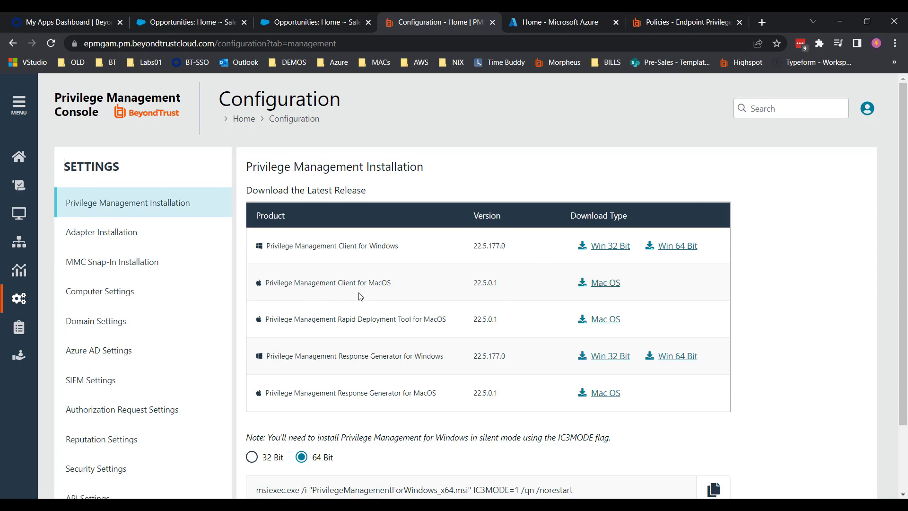
left_click(608, 286)
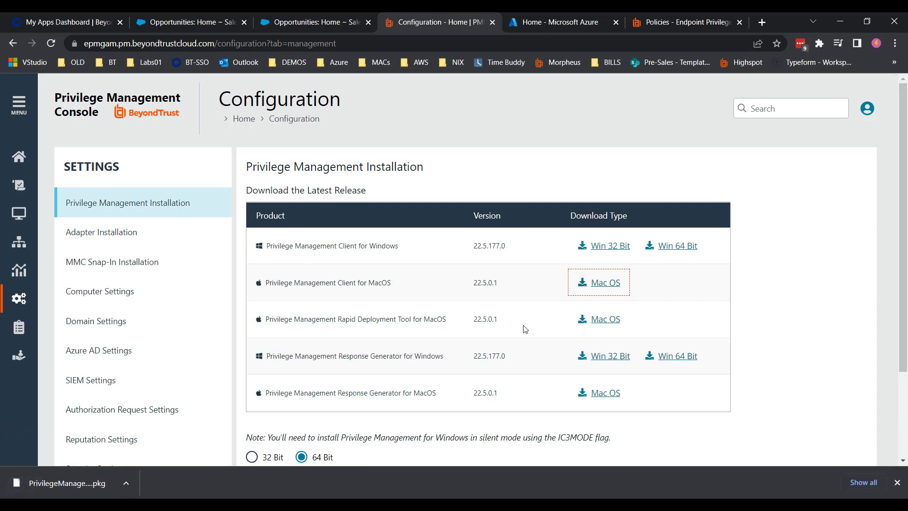
left_click(583, 321)
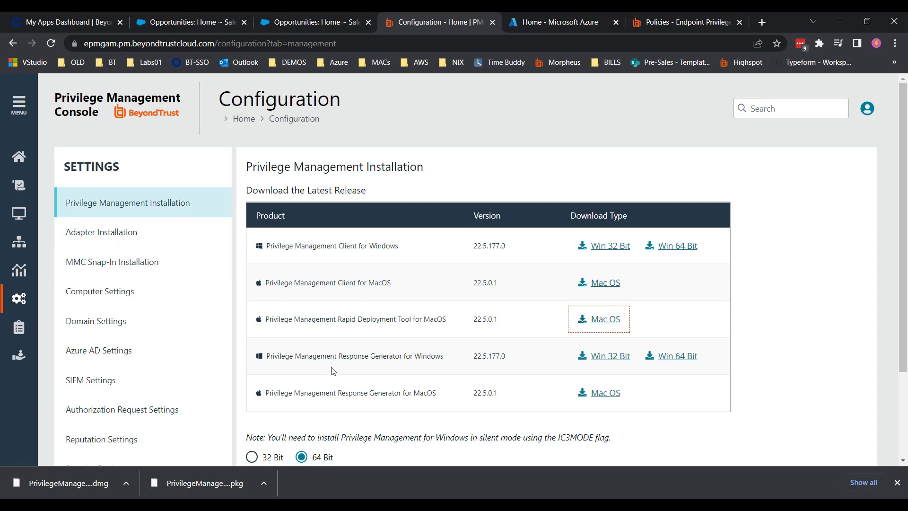
left_click(89, 238)
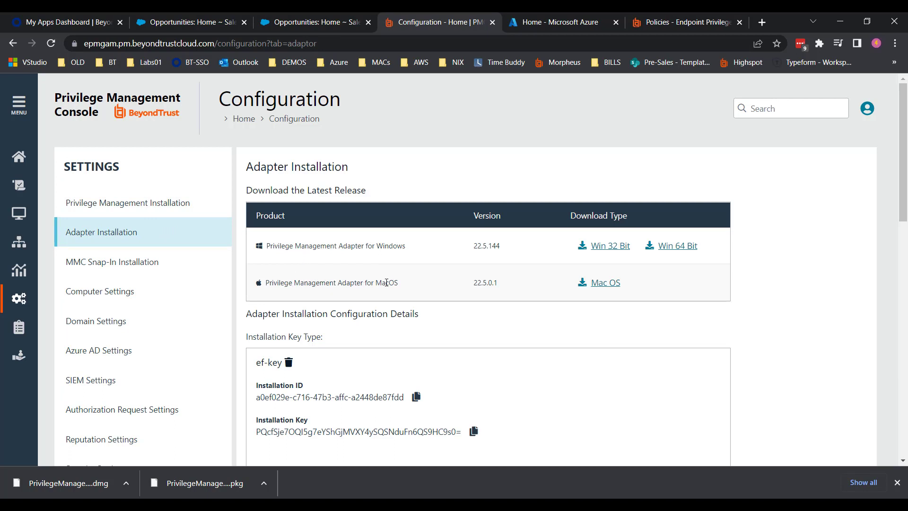
- Download the Privilege Management adapter for macOS
left_click(605, 290)
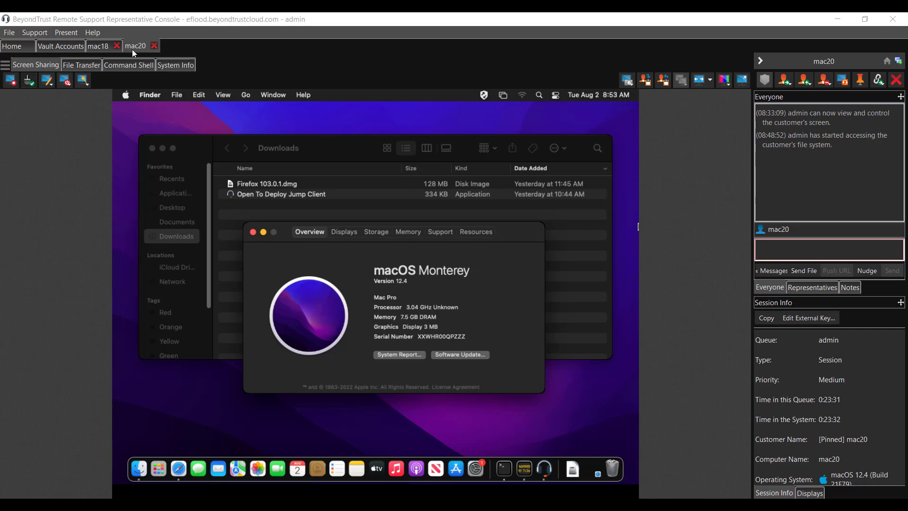
- Upload RapidDeploymentTool.dmg, PrivilegeManagementForMac_22.5.1.1.pkg and PrivilegeManagementConsoleAdapter.dmg to mac20's Downloads
left_click(253, 232)
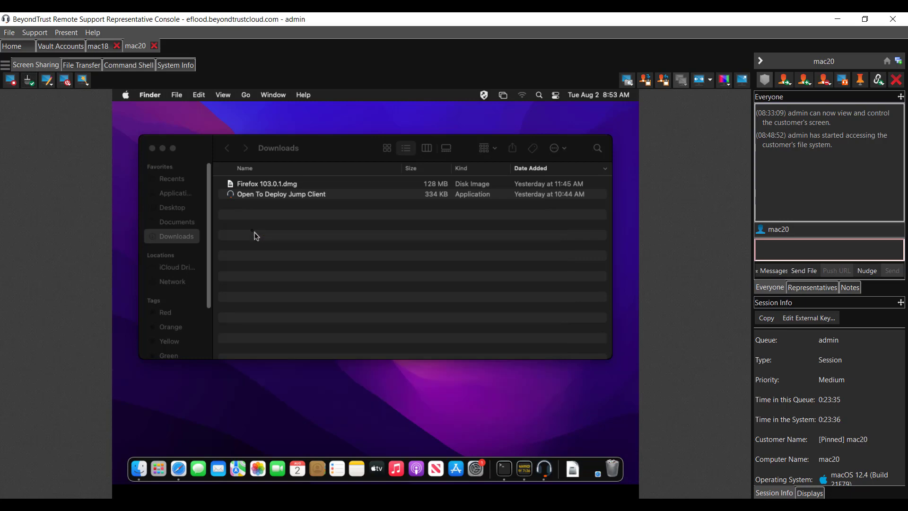
left_click(80, 66)
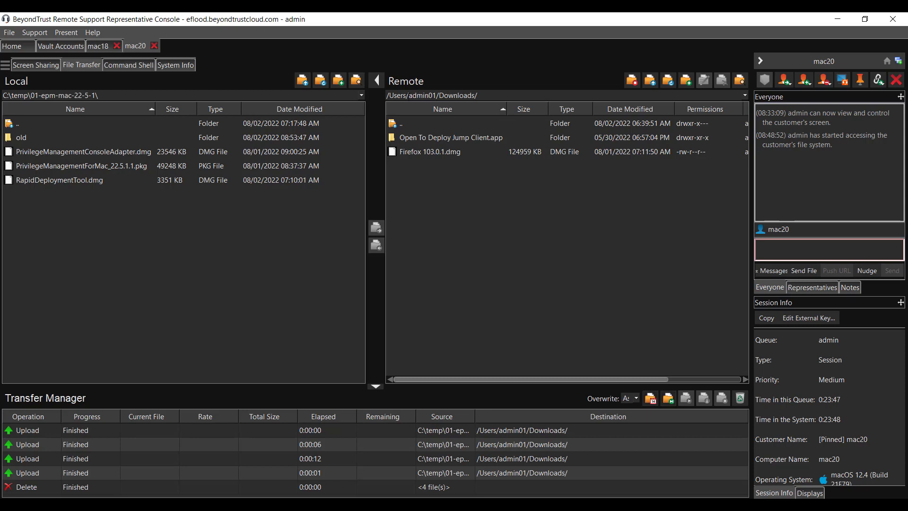
left_click_drag(439, 95, 480, 94)
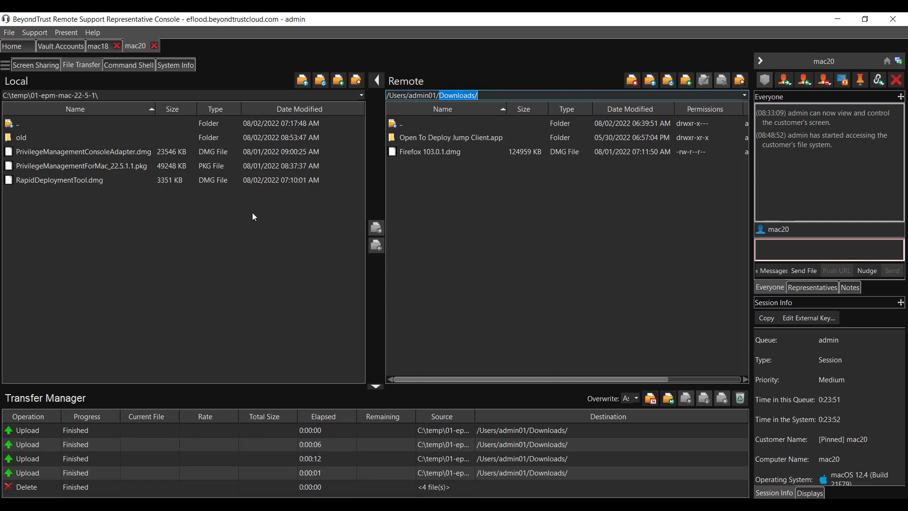
left_click(53, 180)
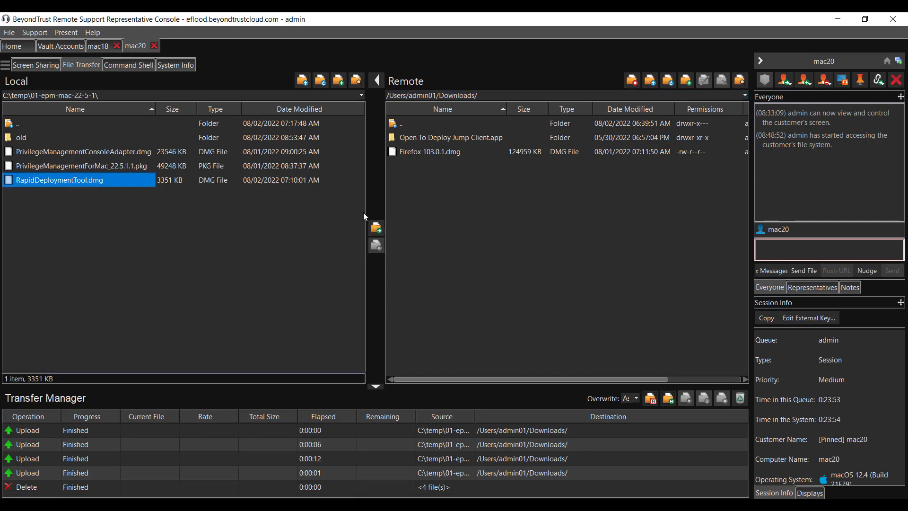
left_click(106, 166, "ctrl")
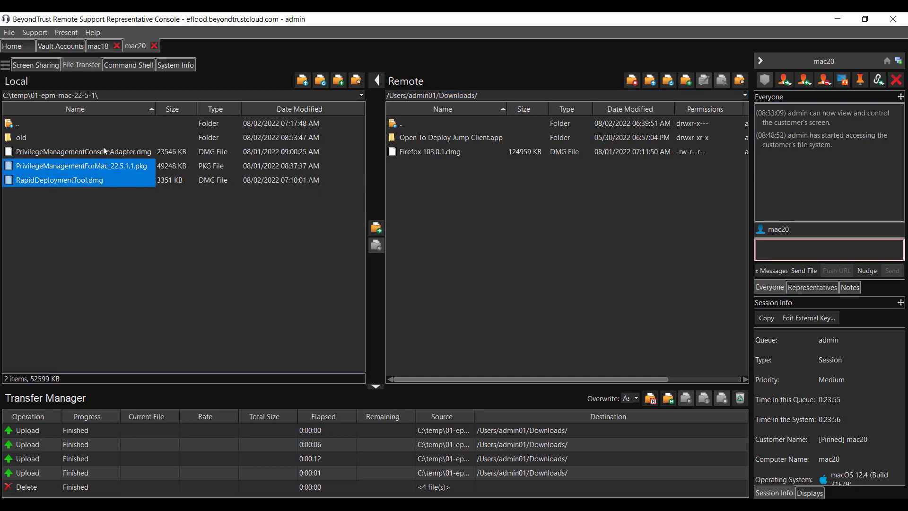
left_click(105, 150, "ctrl")
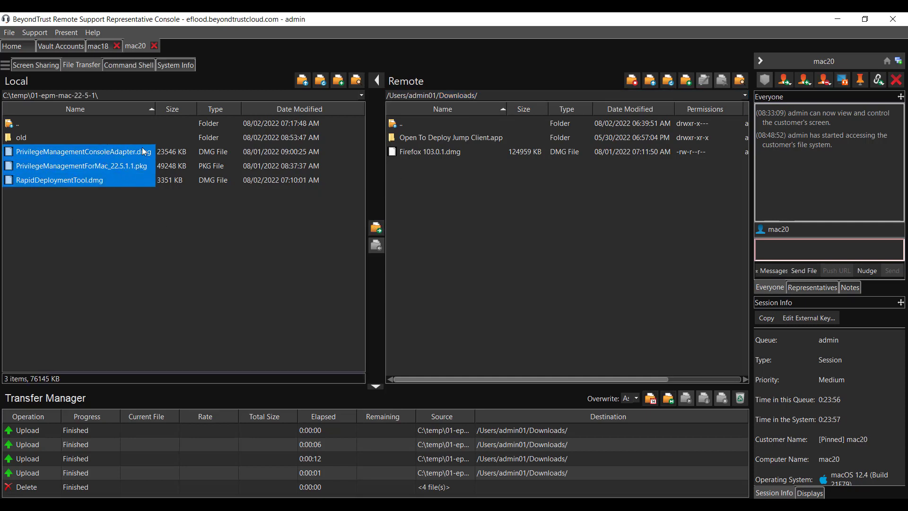
left_click(377, 230)
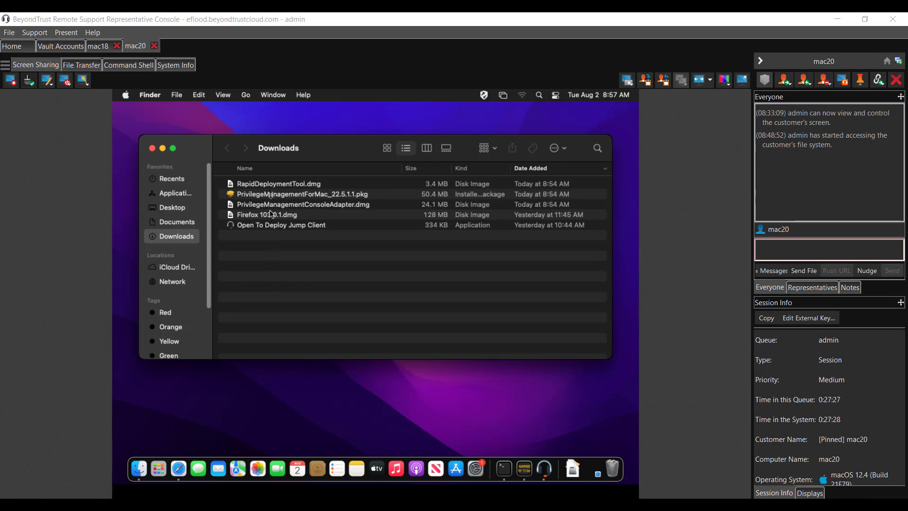
- Launch the Rapid Deployment Tool from RapidDeploymentTool.dmg and choose Privilege Management for Mac @ Privilege Management Console
left_click(282, 186)
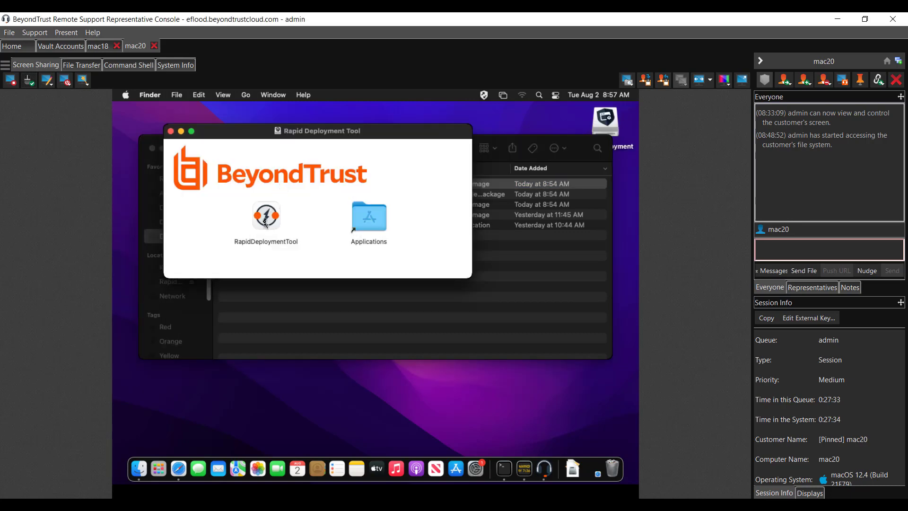
double_click(265, 222)
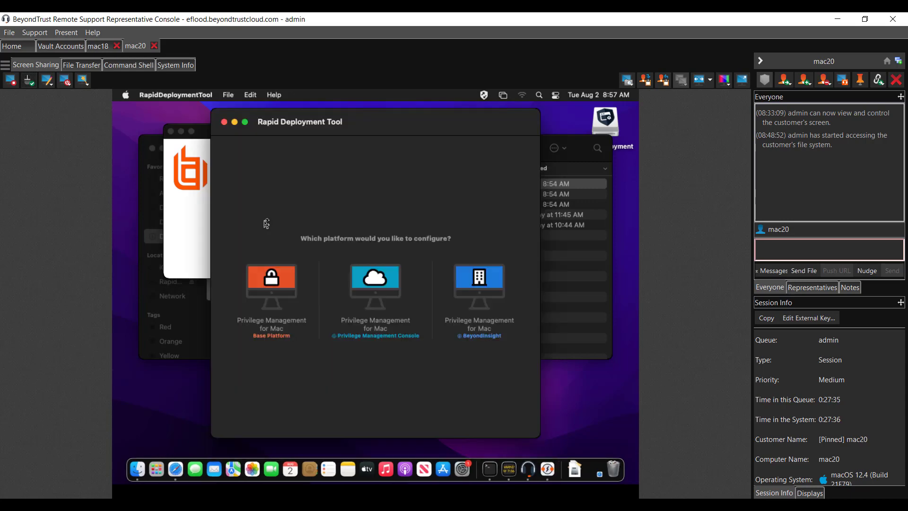
left_click(376, 339)
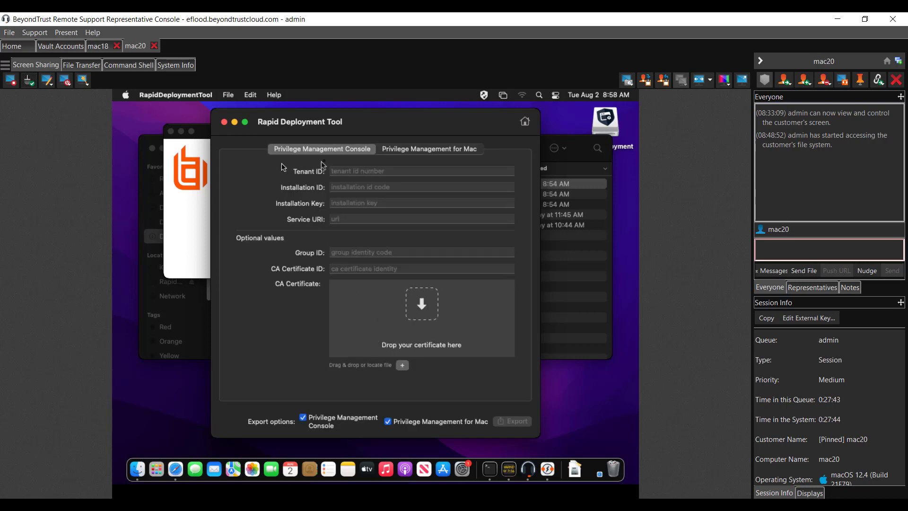
- Enable 'Do not allow standard users to modify or remove' under Privilege Management for Mac
left_click(413, 150)
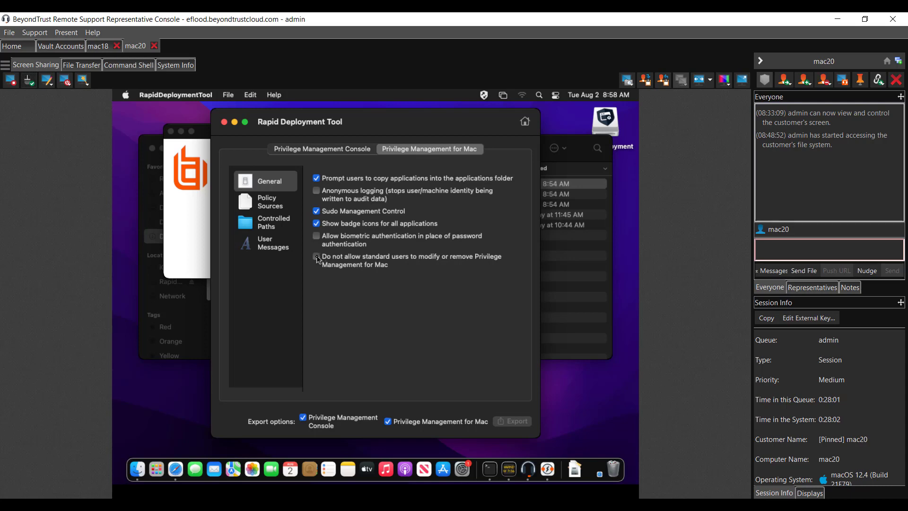
left_click(316, 257)
left_click(342, 150)
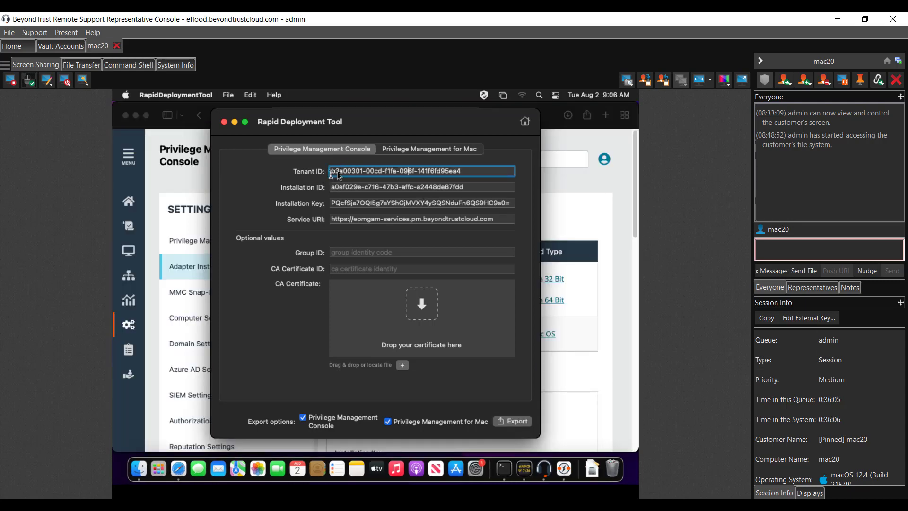
- Copy the Tenant ID, Installation ID, Installation Key and Service URI from Adapter Installation into the tool
left_click(192, 179)
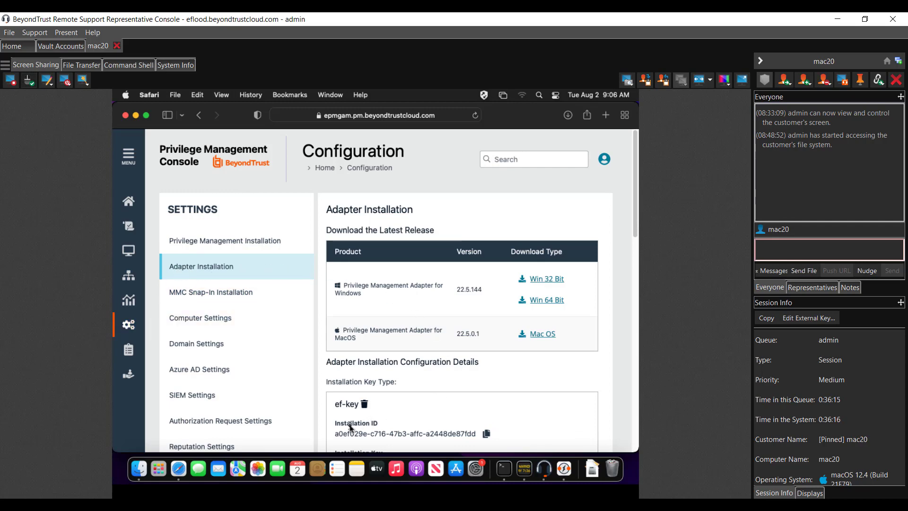
left_click(570, 472)
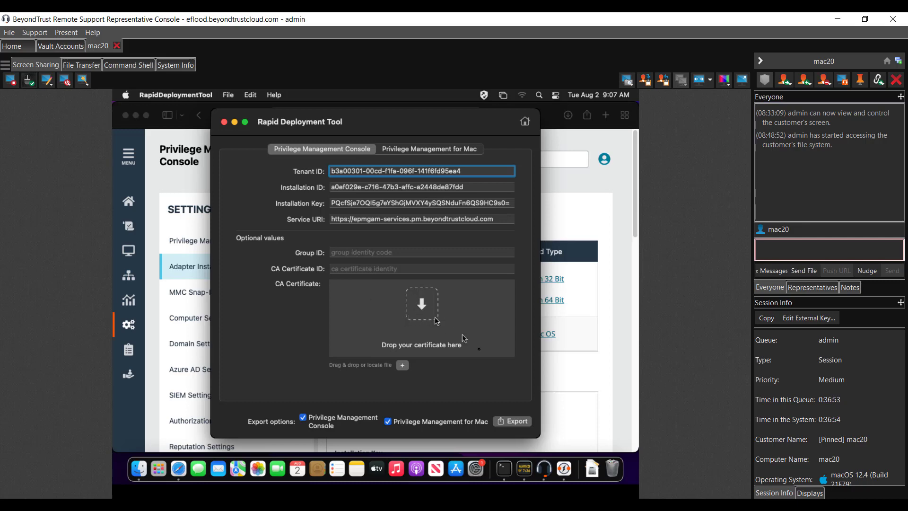
- Export the Rapid Deployment settings as an installer package into the Downloads folder
left_click(508, 422)
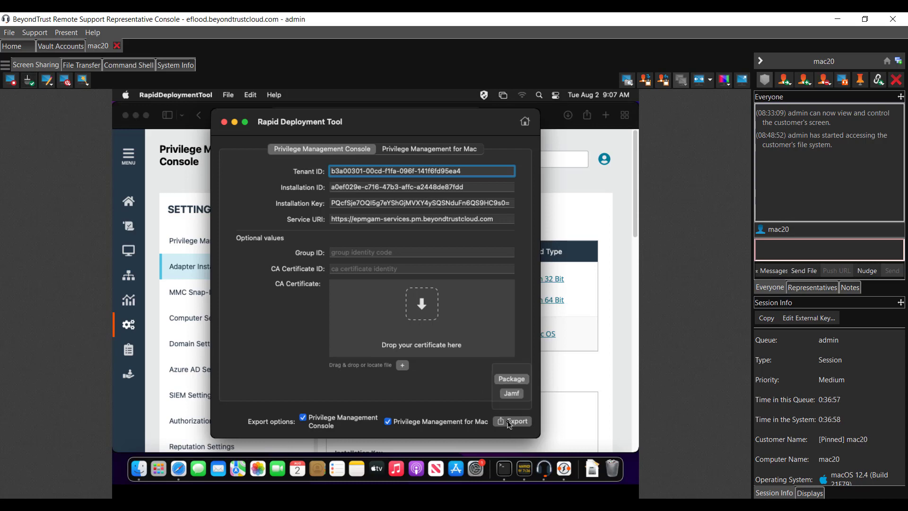
left_click(506, 379)
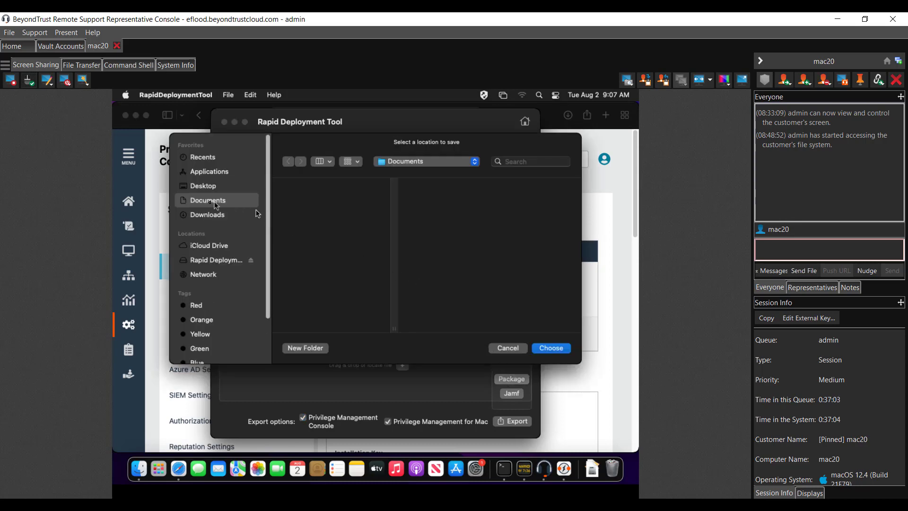
left_click(208, 216)
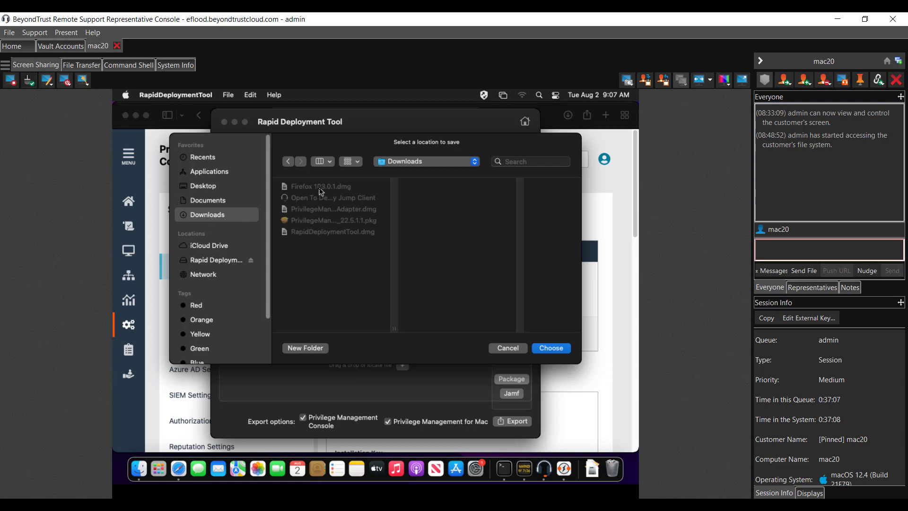
left_click(549, 351)
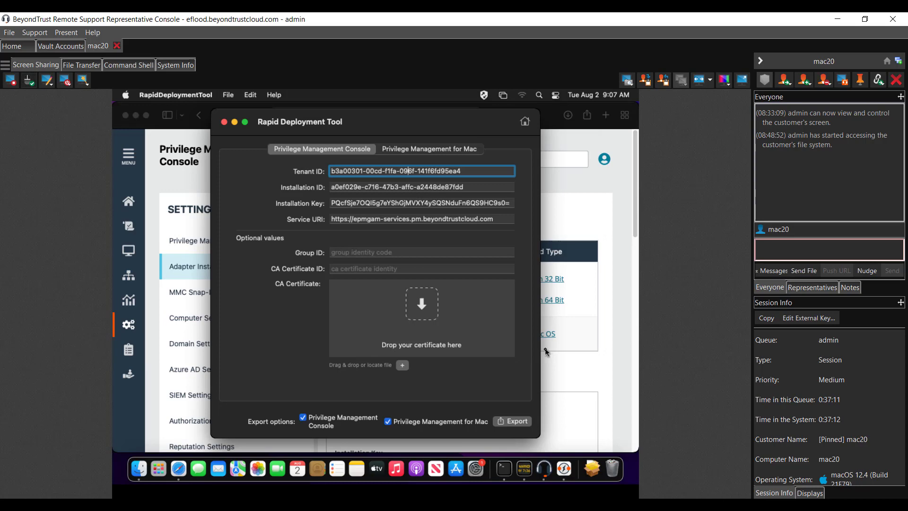
- Open Downloads in Finder and select the exported PMC settings package
left_click(591, 469)
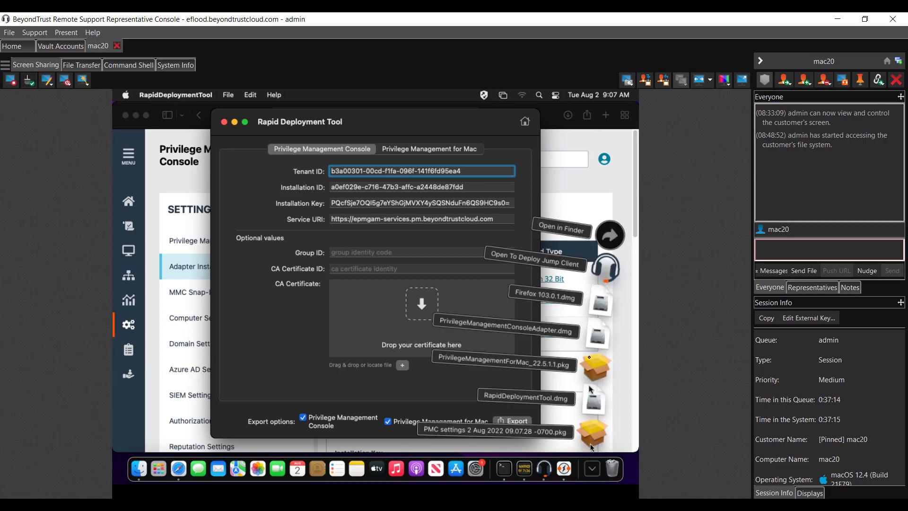
left_click(610, 235)
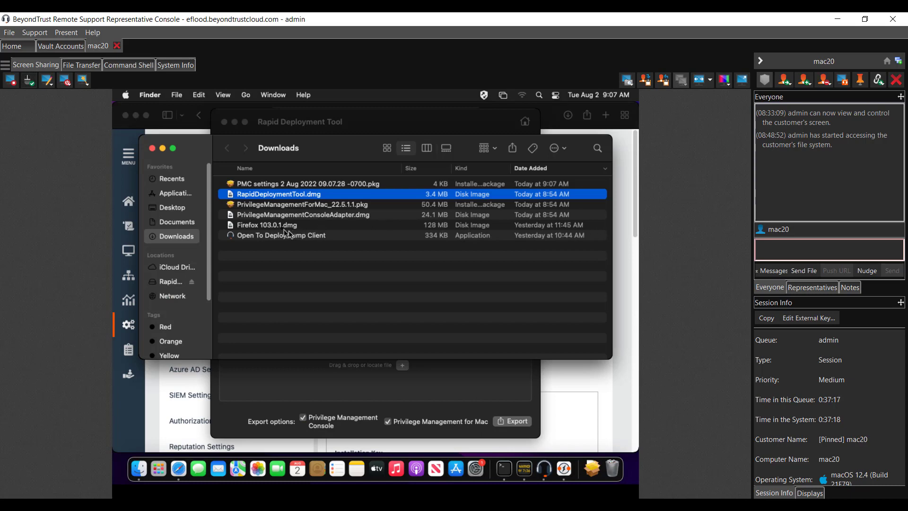
left_click(282, 185)
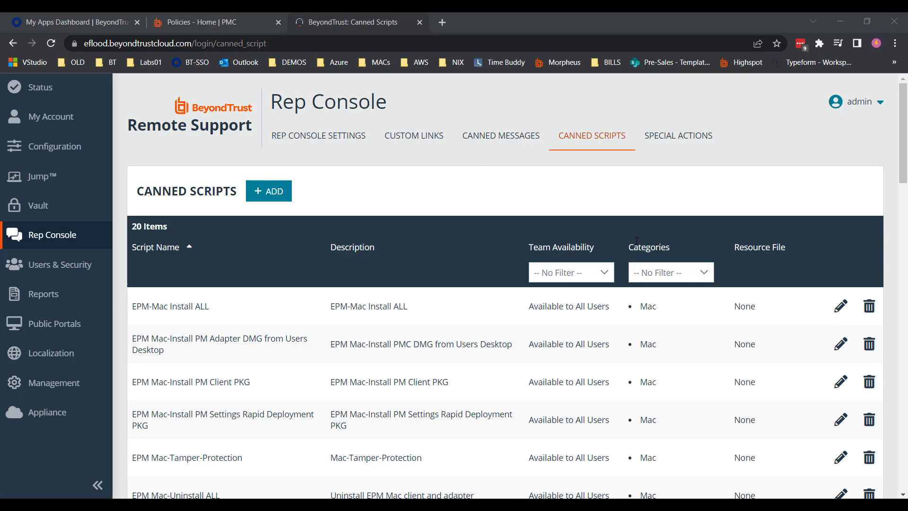
- Open the EPM-Mac Install ALL canned script and enlarge the page to read its Command Sequence
left_click(841, 308)
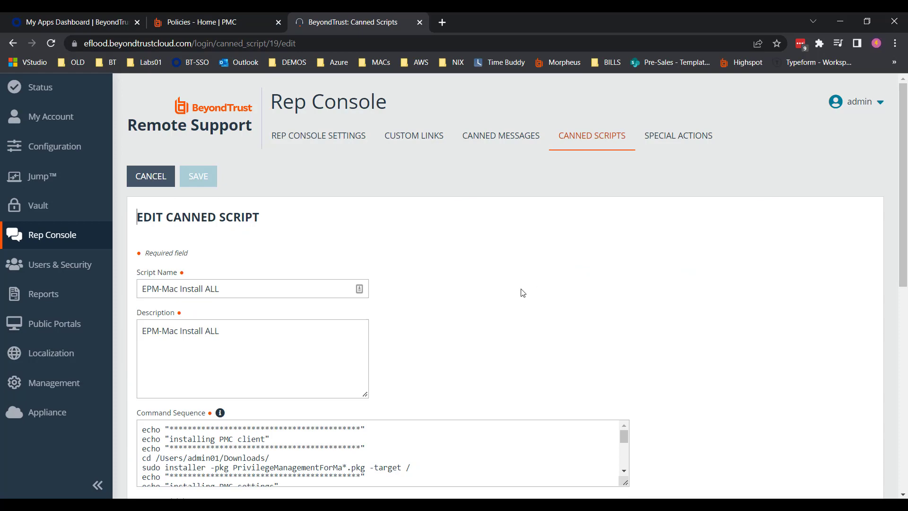
key("ctrl+plus")
key("ctrl+plus")
key("ctrl+plus")
scroll(489, 313, "down", 5)
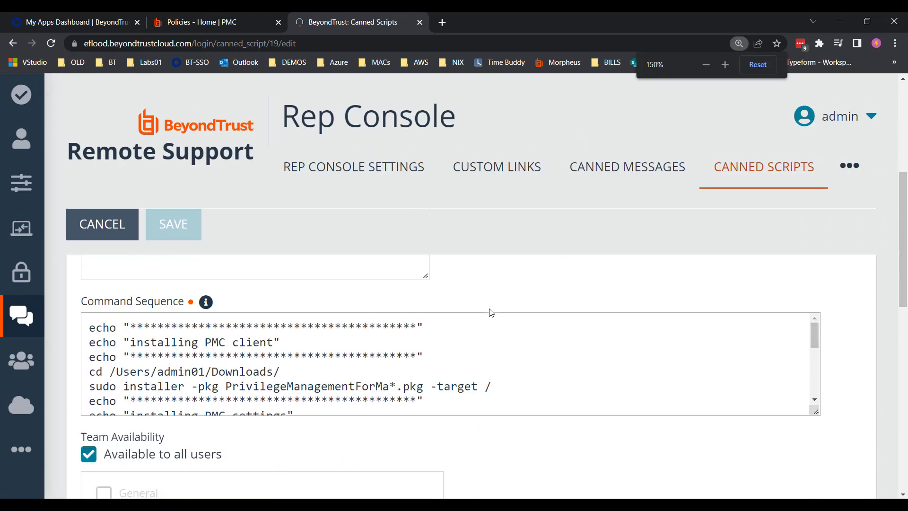
left_click(444, 315)
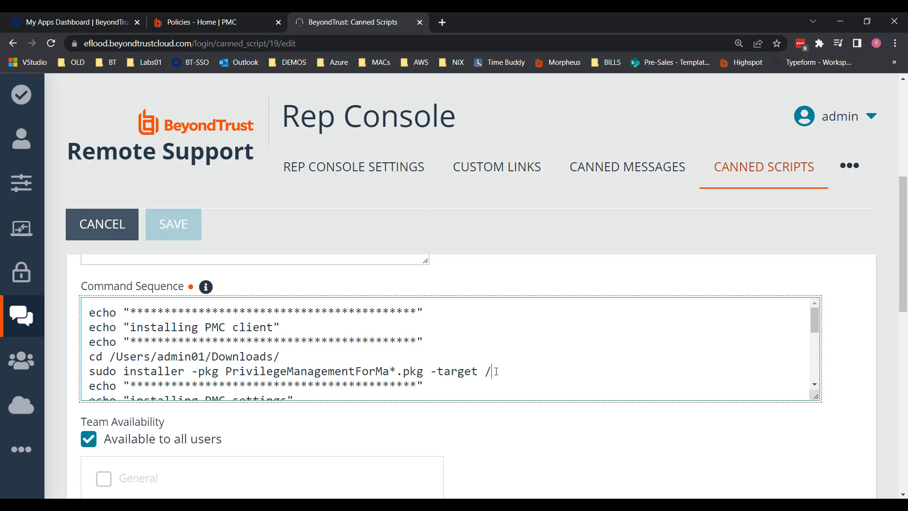
- Step through the script down to the PMC package and PMC adapter install lines
key("Down")
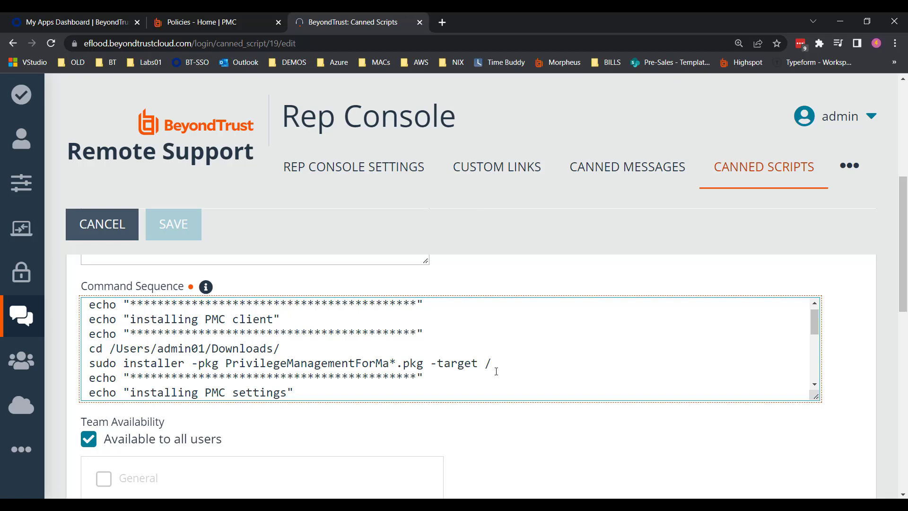
scroll(496, 370, "down", 1)
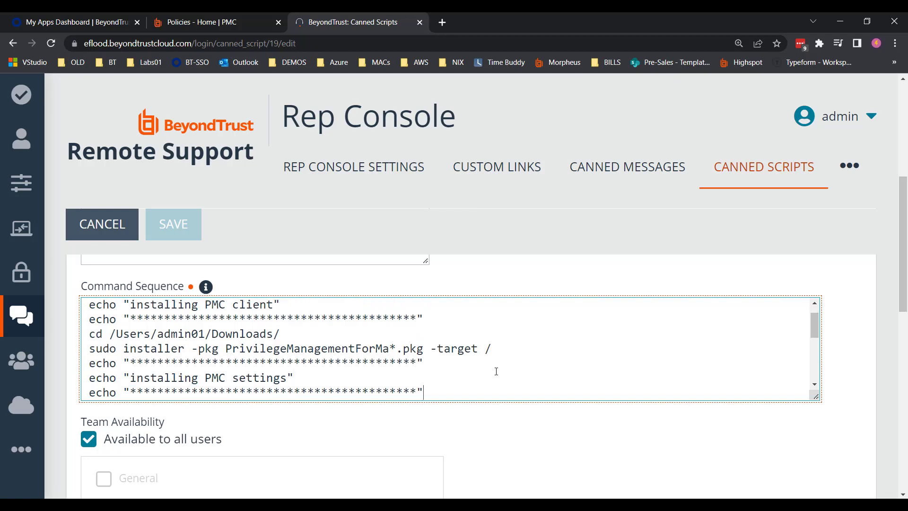
key("Return")
type("cd /Users/admin01/Downloads/")
key("Return")
type("sudo installer -pkg PMC*.pkg -target /")
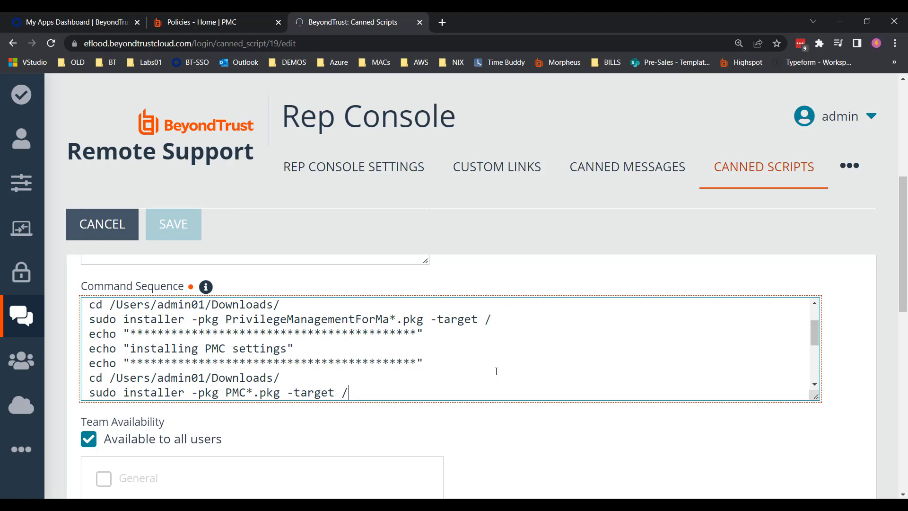
key("Return")
type("echo \"******************************************\"")
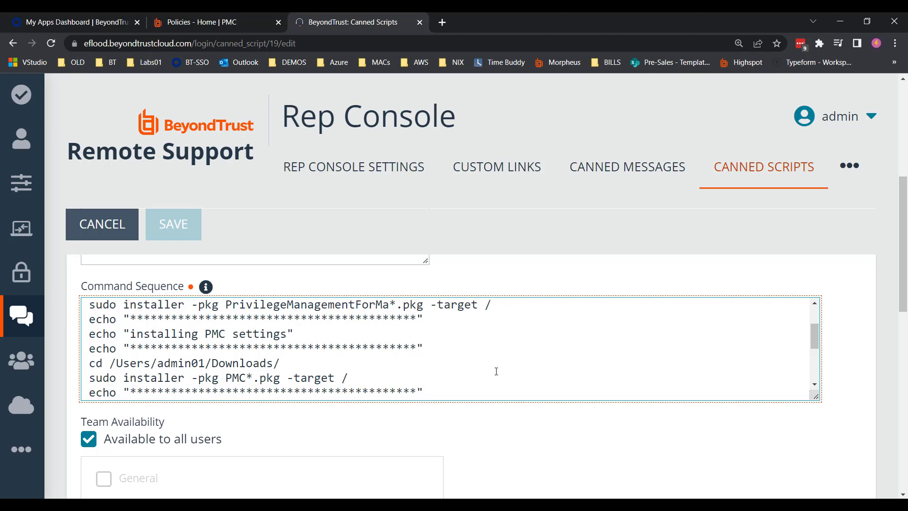
key("Return")
type("echo \"installing PMC adapter\"")
- Continue through the adapter attach, install and detach lines to DONE, then return to mac20
key("Return")
type("echo \"******************************************\"")
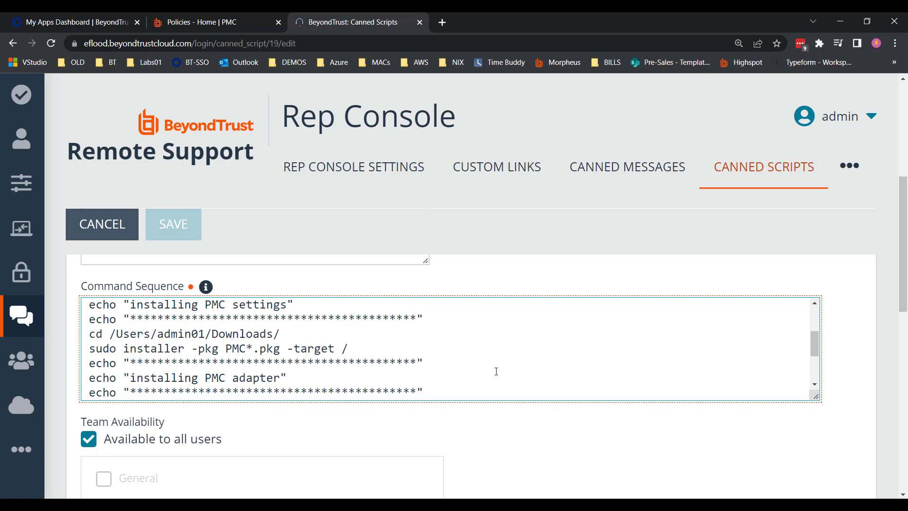
key("Return")
type("cd /Users/admin01/Downloads/")
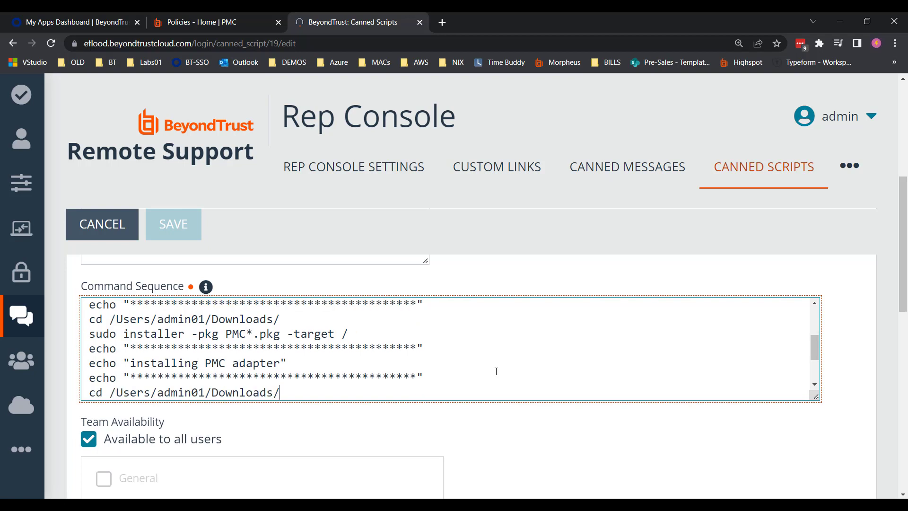
key("Return")
type("hdiutil attach PrivilegeManagementConsoleAdapter.dmg")
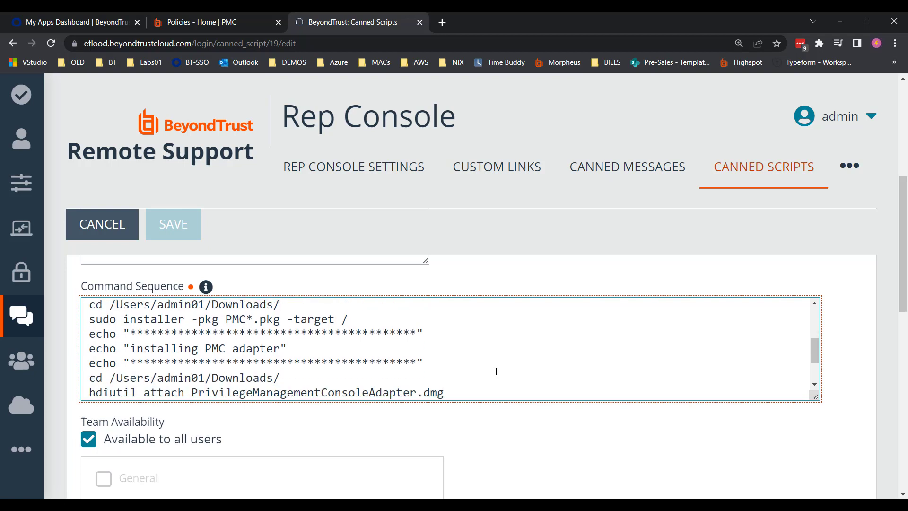
key("Return")
type("cd /Volumes/PrivilegeManagementConsoleAdapter")
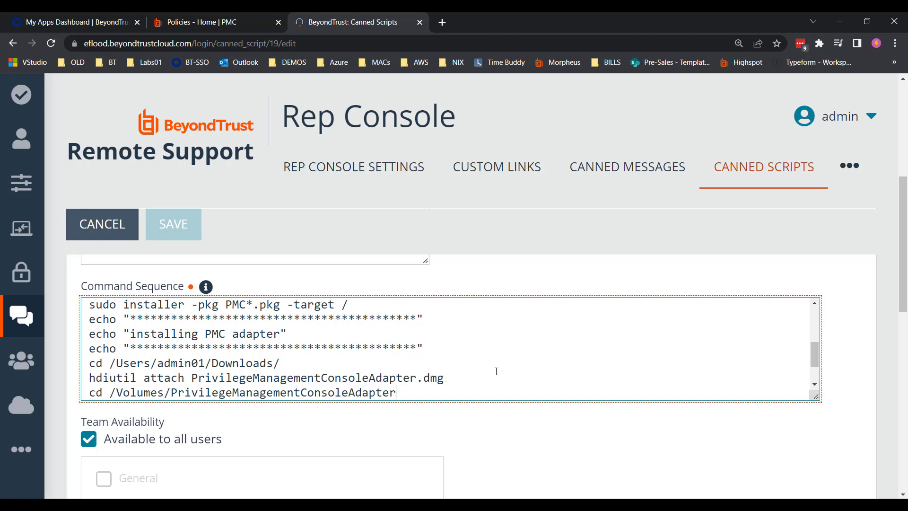
key("Return")
type("sudo installer -pkg PMC_Adapter*.pkg -target \"/\"")
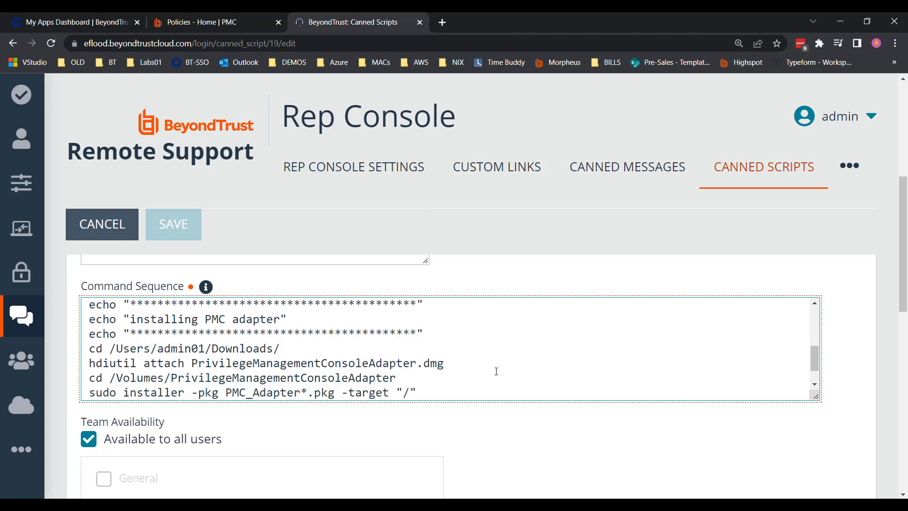
key("Return")
type("hdiutil detach /Volumes/PrivilegeManagementConsoleAdapter -force")
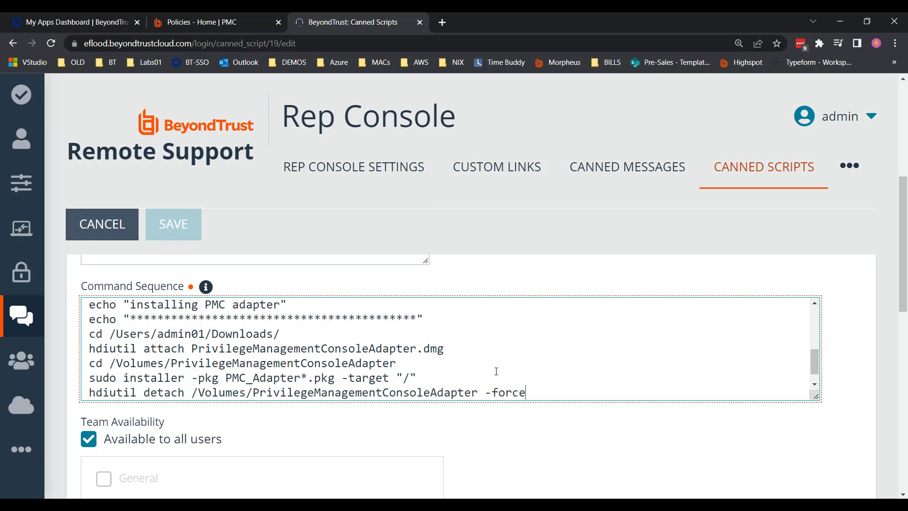
key("Return")
type("echo \"**************DONE****************************\"")
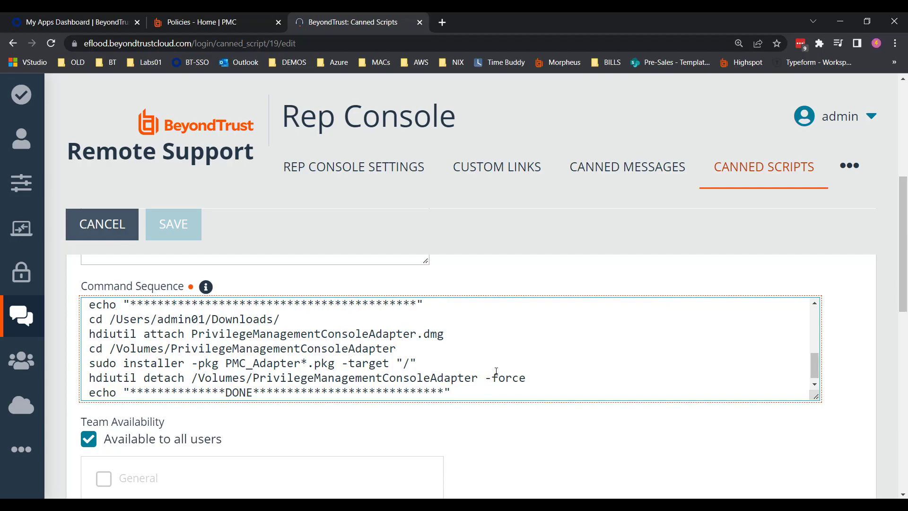
key("alt+Tab")
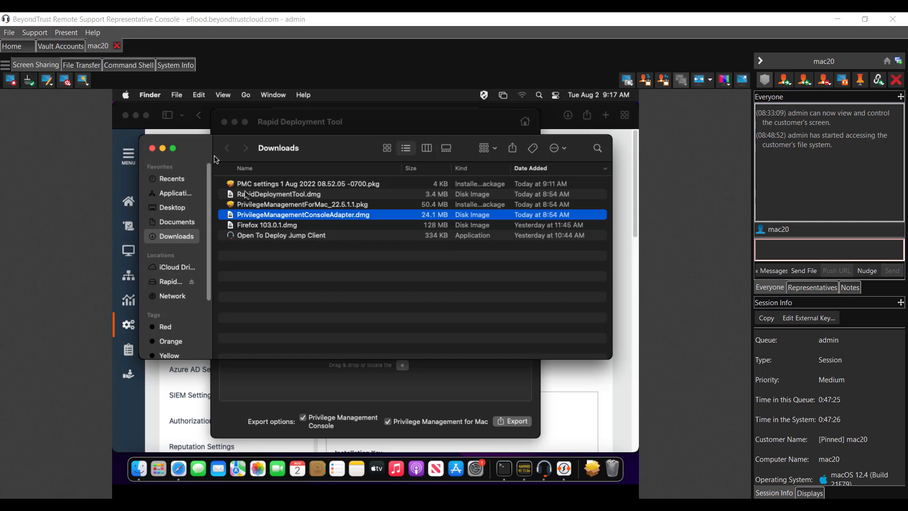
- Check the PMC settings package, PrivilegeManagementForMac_22.5.1.1.pkg and PrivilegeManagementConsoleAdapter.dmg in Downloads
left_click(329, 186)
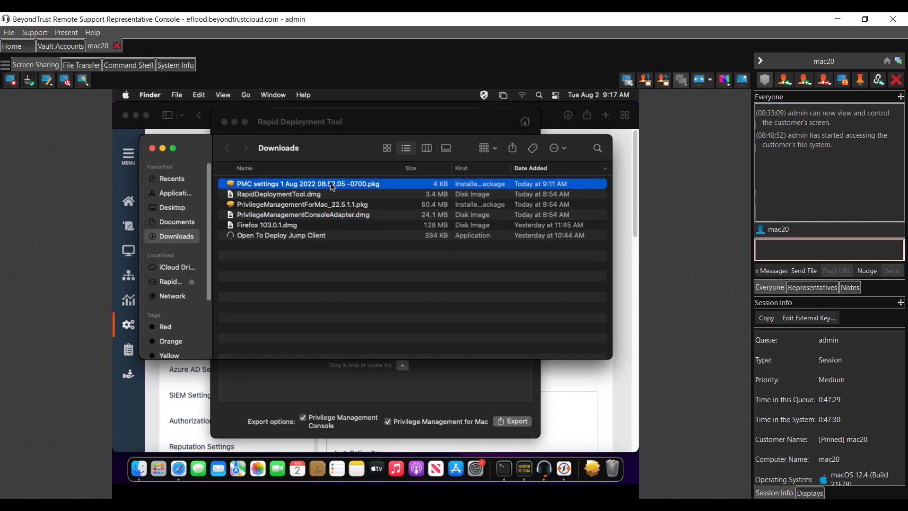
left_click(305, 207)
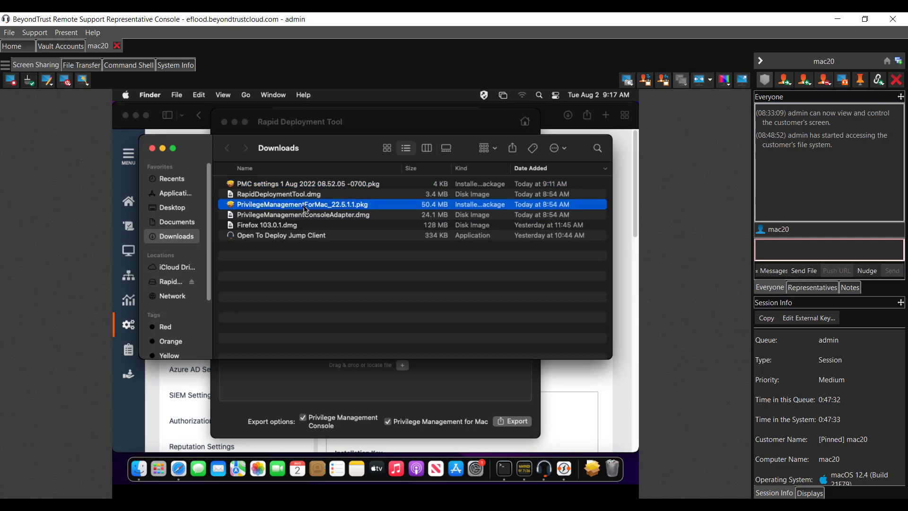
left_click(330, 216)
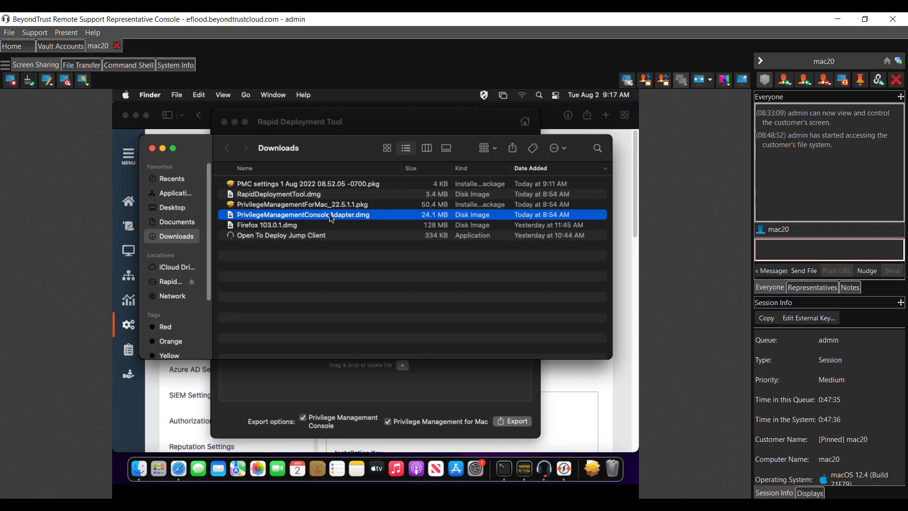
- Bring up the Mac canned scripts list for mac20
left_click(85, 80)
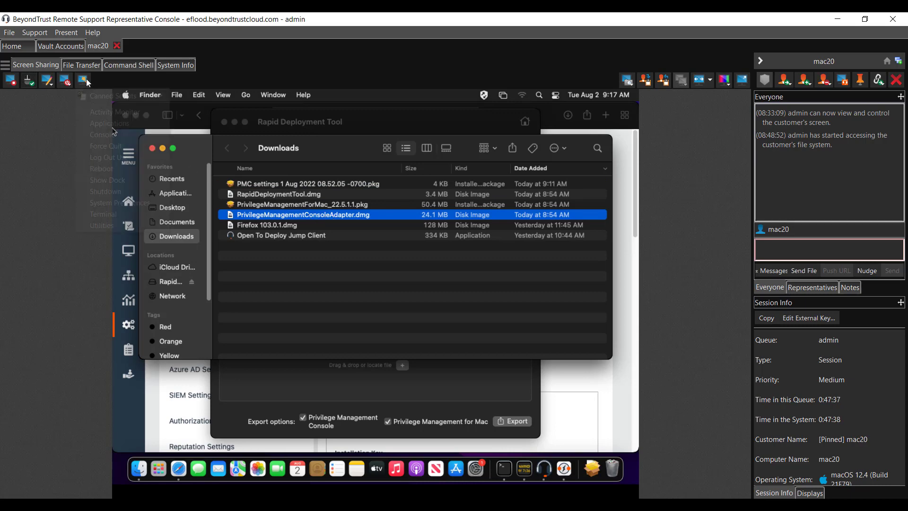
mouse_move(95, 96)
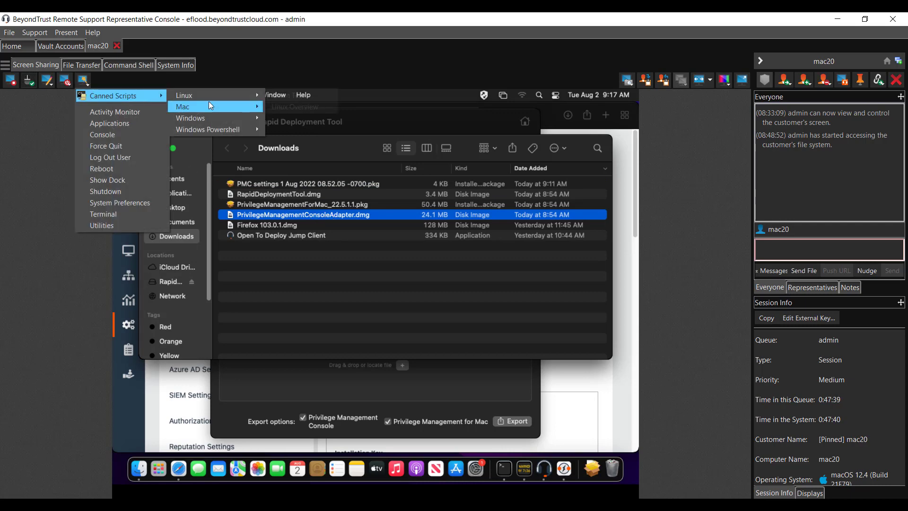
mouse_move(215, 106)
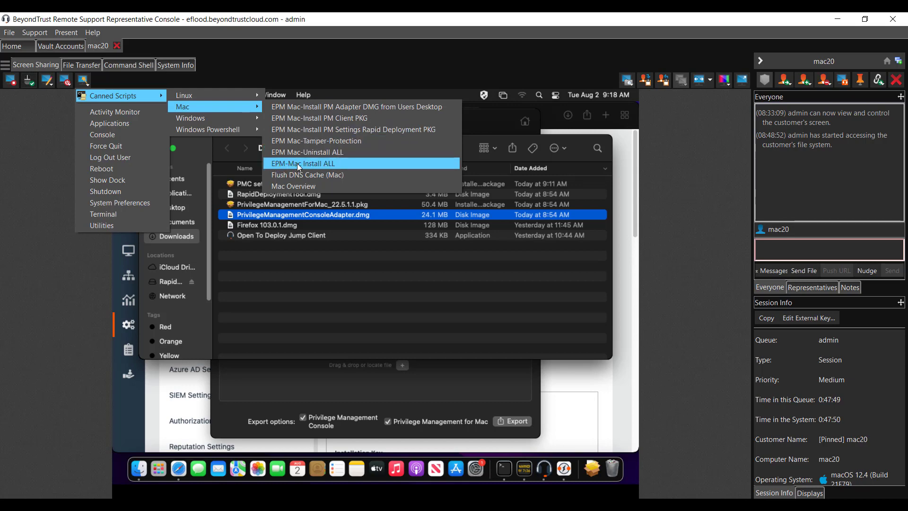
- Run EPM-Mac Install ALL on mac20, confirming, allowing Downloads access and entering the account password
left_click(316, 167)
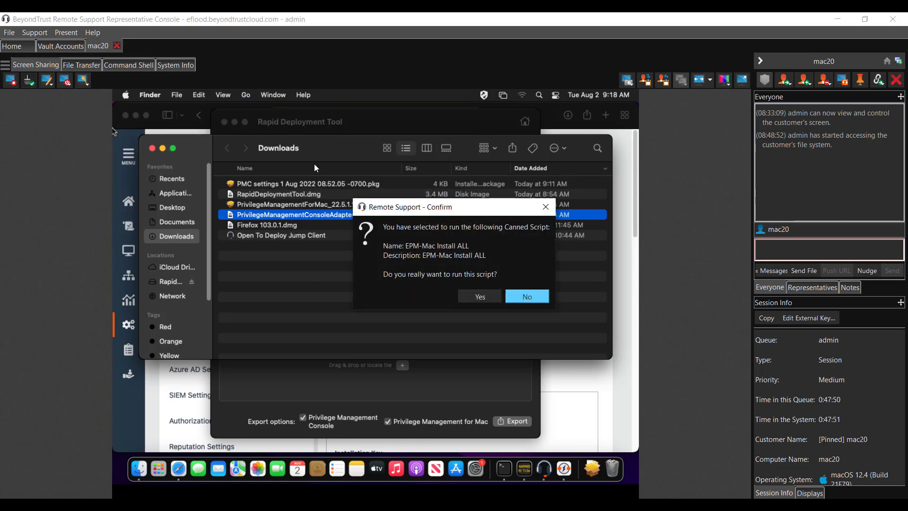
left_click(479, 297)
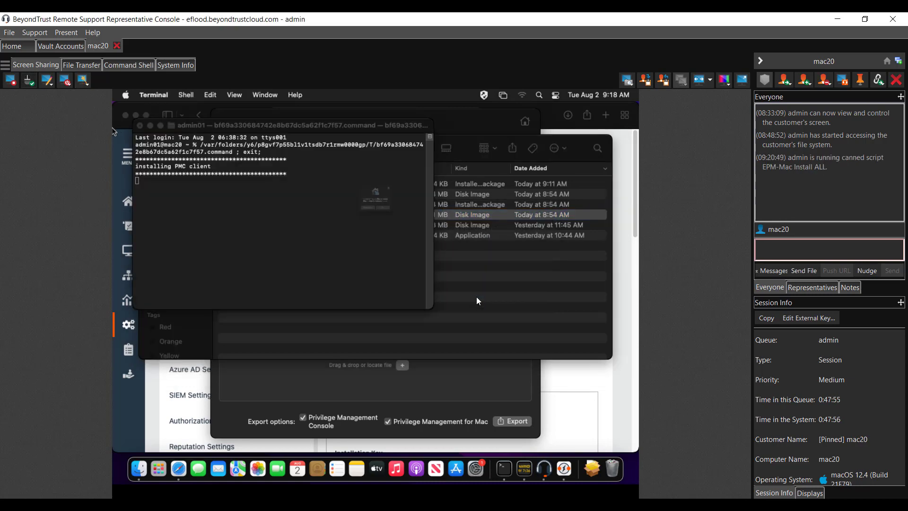
left_click(409, 240)
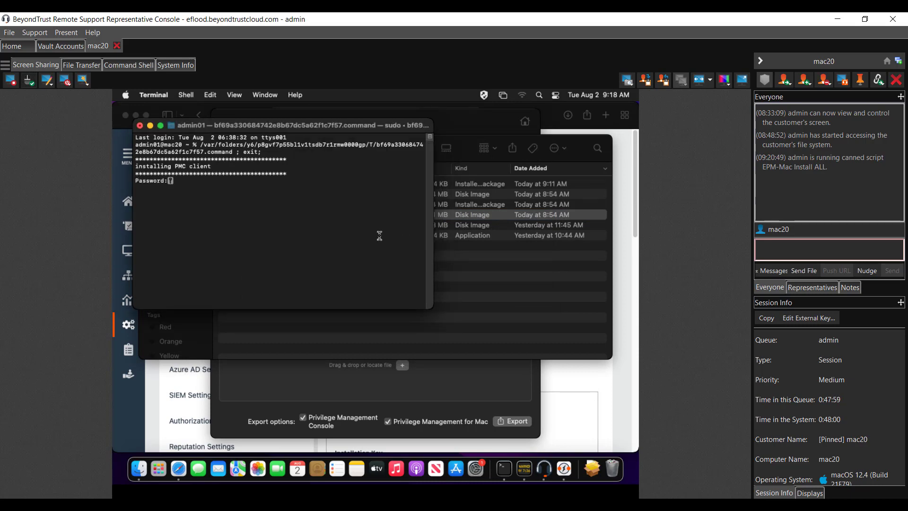
key("Return")
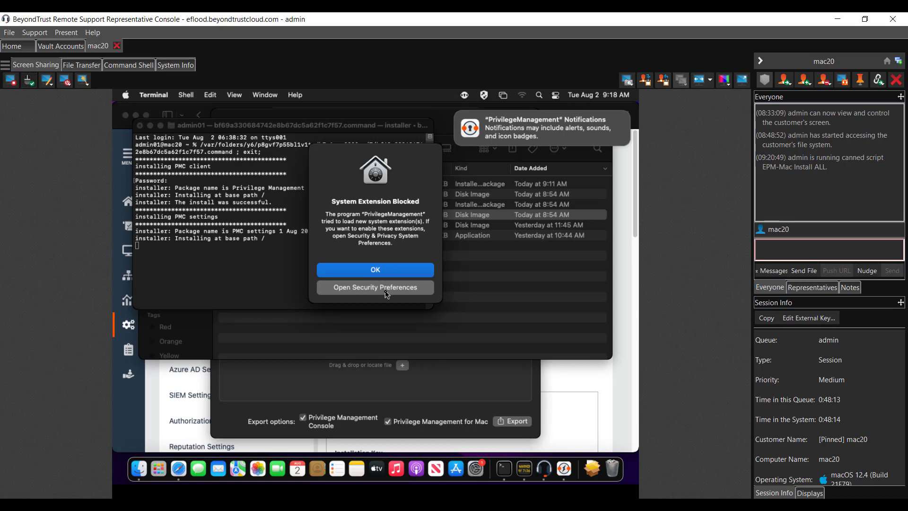
- Unlock Security & Privacy with the admin password and allow the PrivilegeManagement system software
left_click(386, 288)
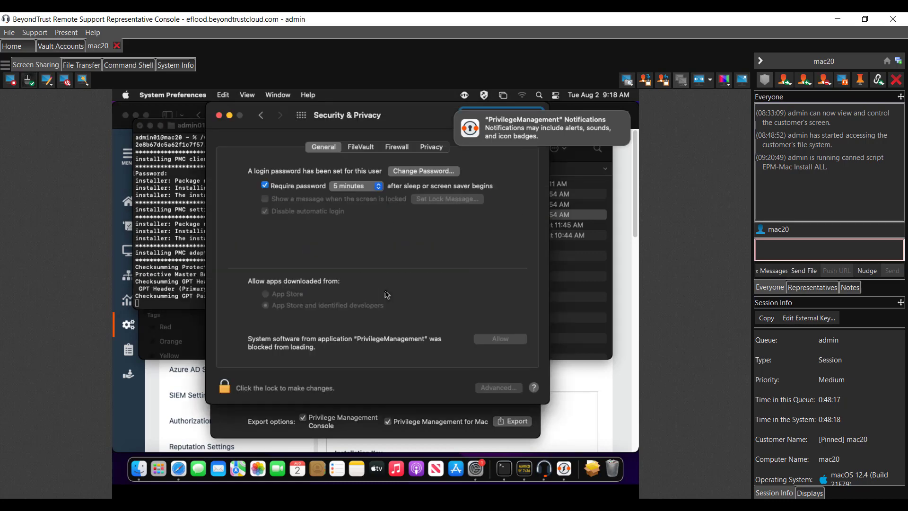
left_click(226, 386)
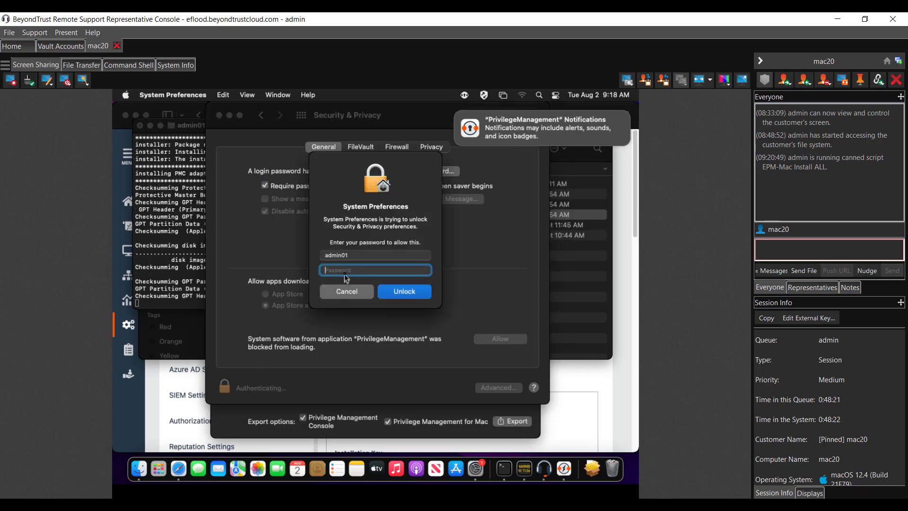
type("****")
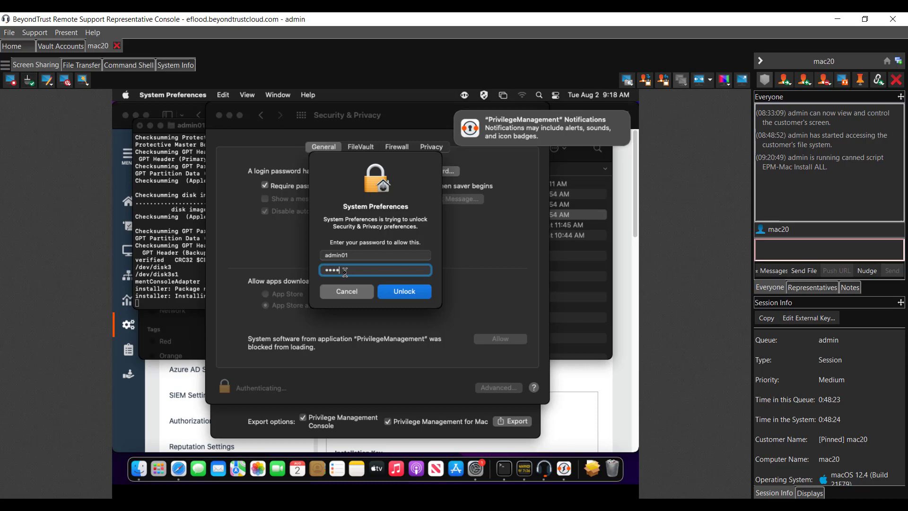
left_click(400, 291)
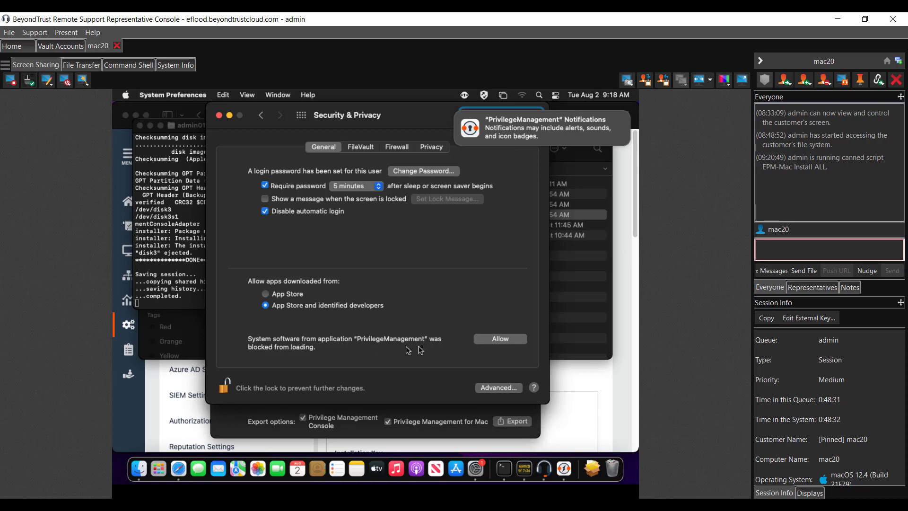
left_click(490, 340)
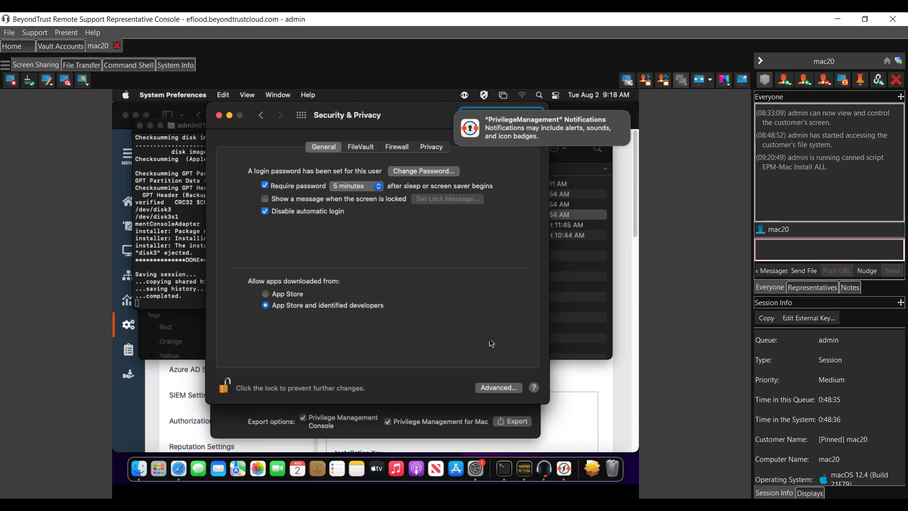
- Allow PrivilegeManagement notifications and bring the Terminal install output to the front
left_click(608, 137)
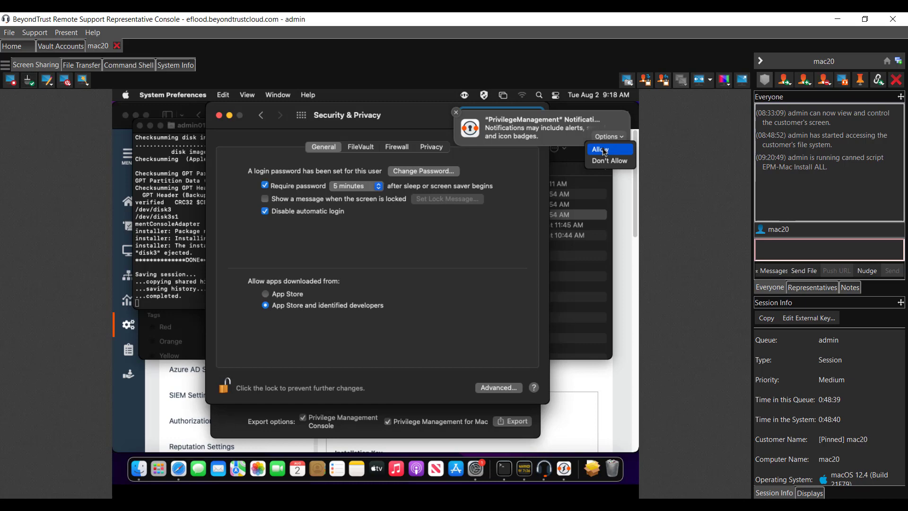
left_click(601, 149)
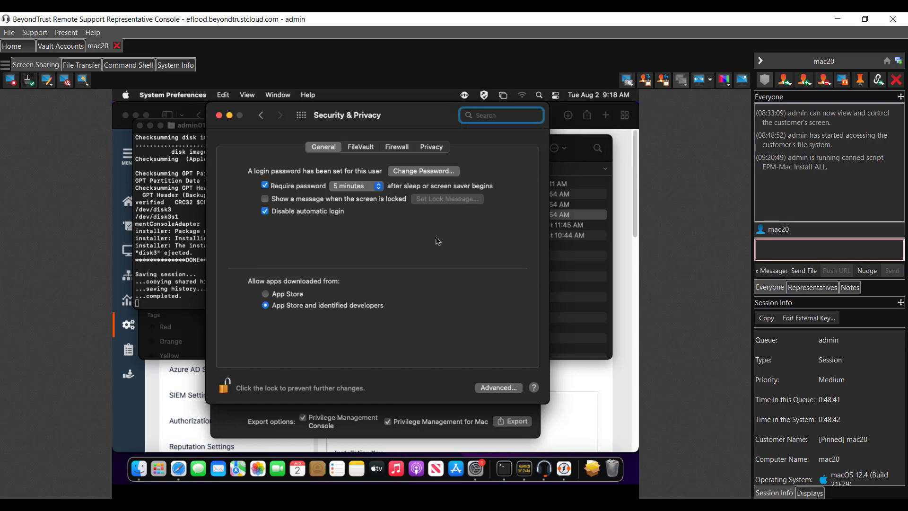
left_click(165, 175)
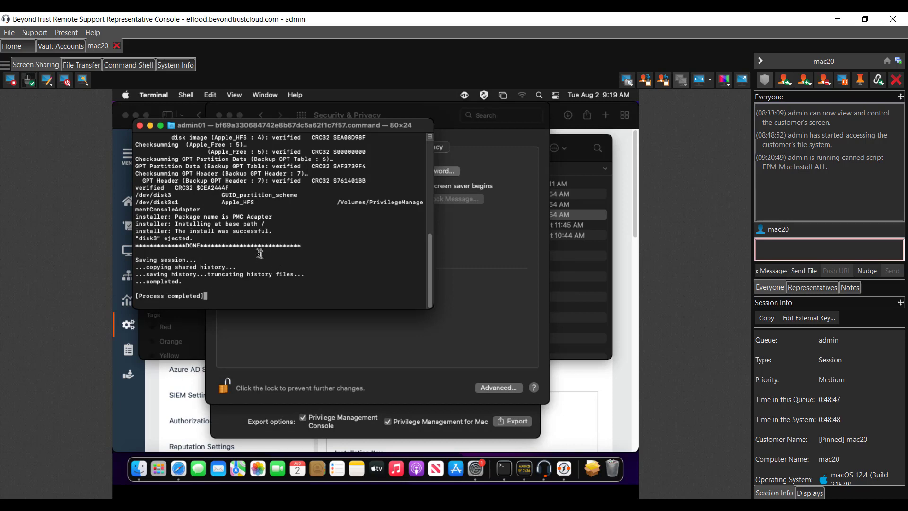
- Scroll up through the Terminal output, then return to the Security & Privacy window
scroll(262, 249, "up", 3)
scroll(264, 247, "up", 6)
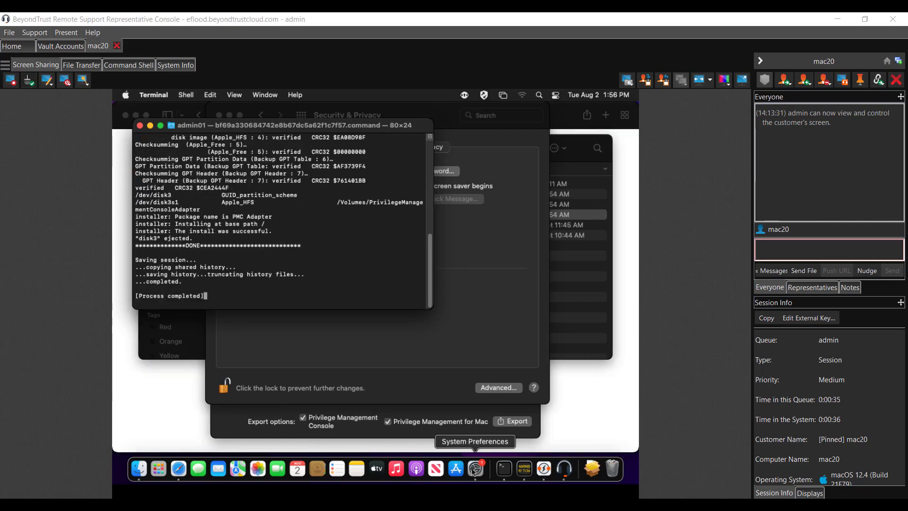
left_click(474, 471)
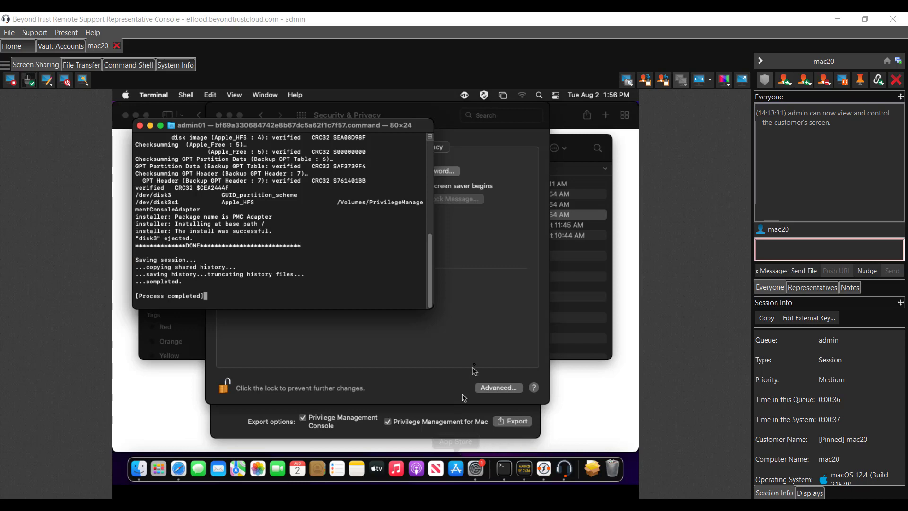
left_click(478, 308)
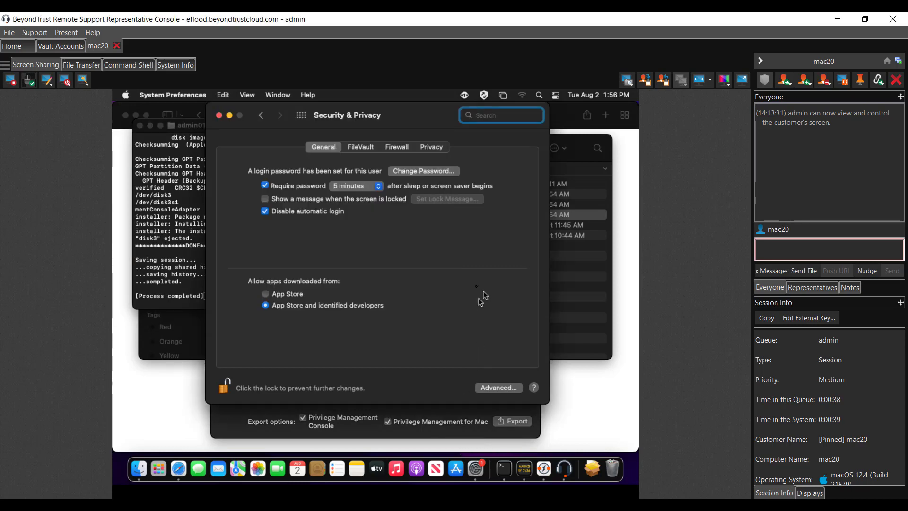
- On the Privacy tab, grant the BeyondTrust extension Full Disk Access and inspect its Files and Folders entry
left_click(436, 151)
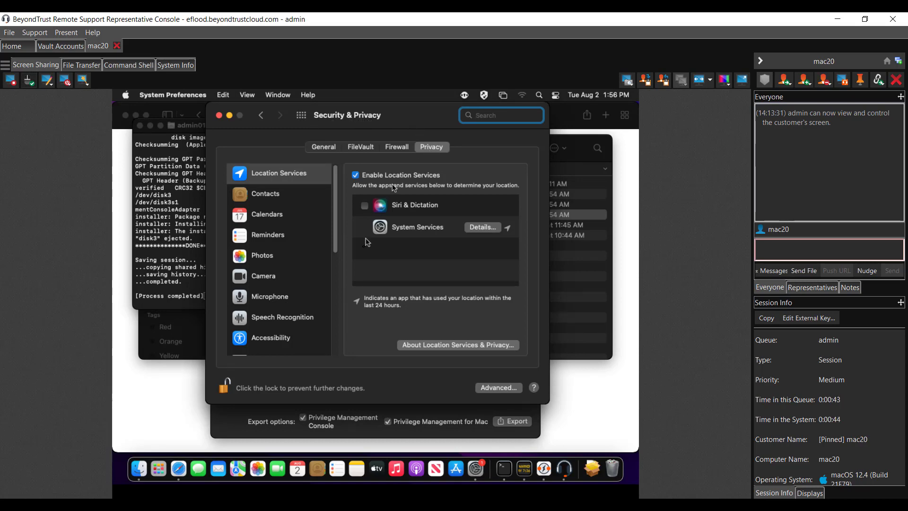
scroll(340, 301, "down", 5)
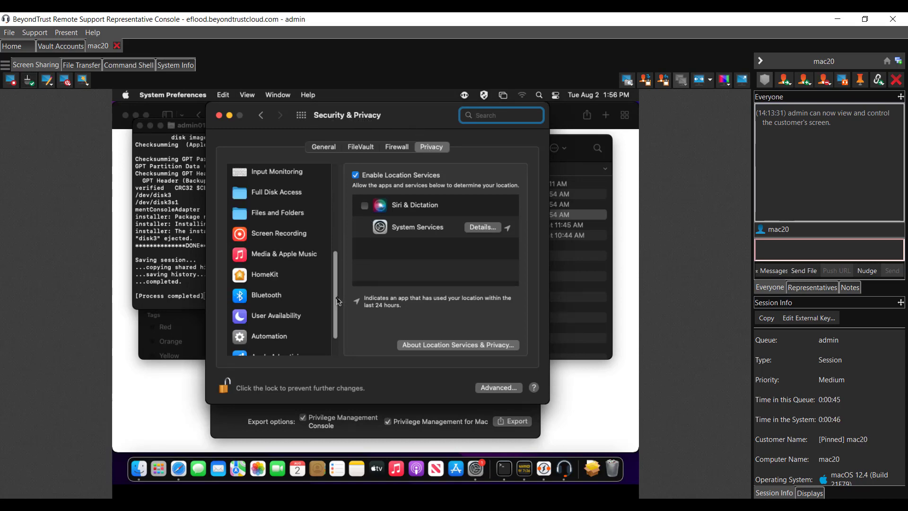
left_click(275, 194)
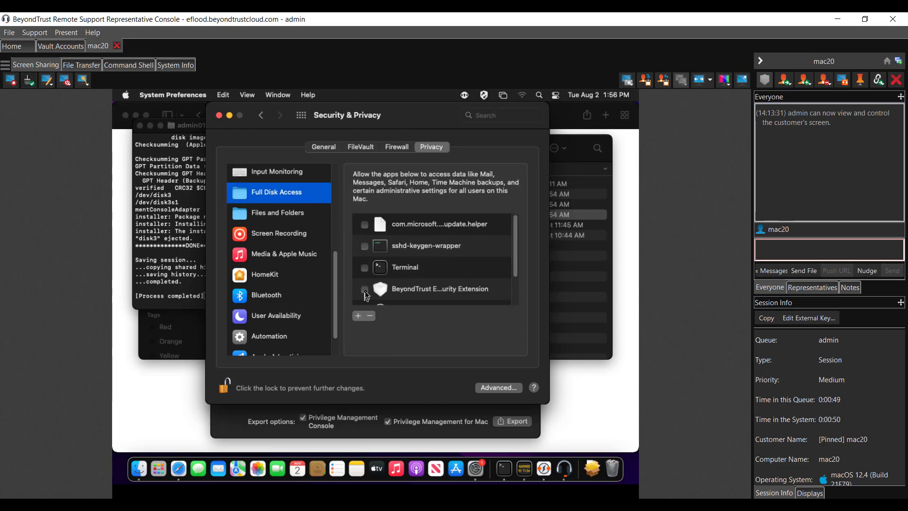
left_click(365, 289)
left_click(278, 216)
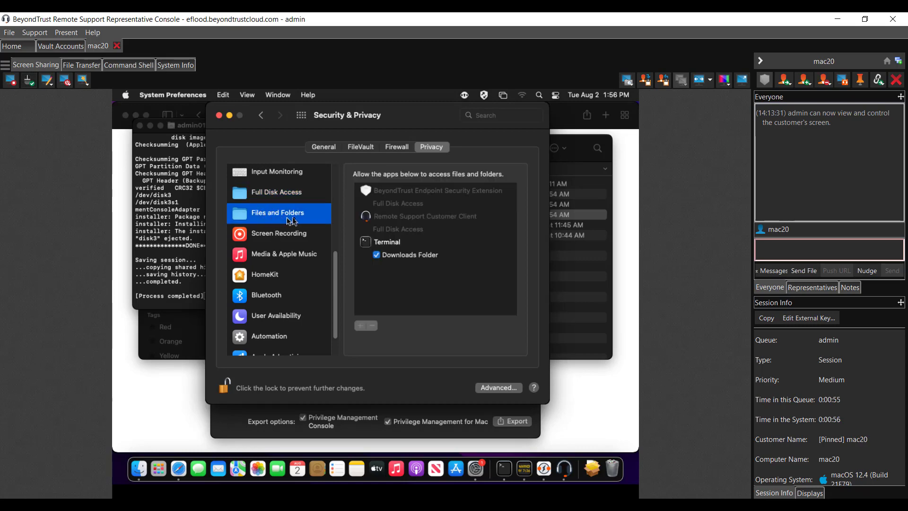
left_click(394, 191)
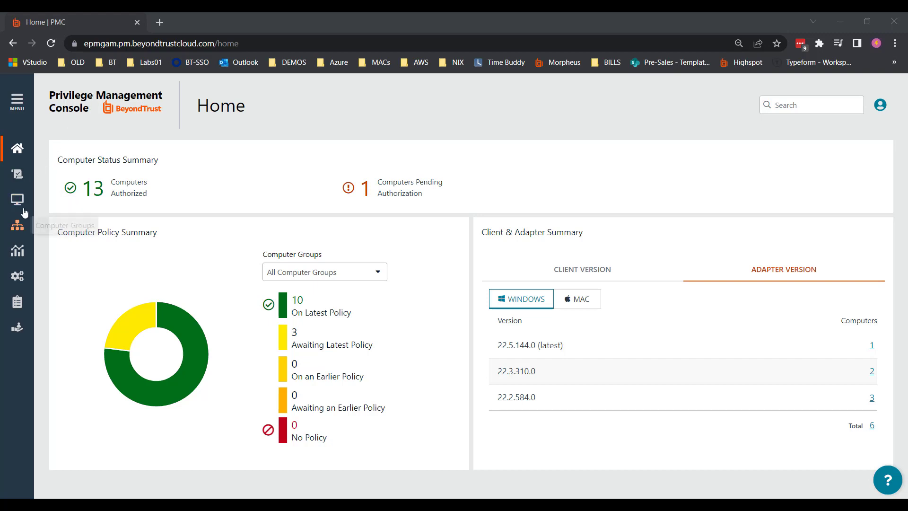
- Go from Policies and Computer Groups to the Computers list of 16 managed machines
left_click(18, 183)
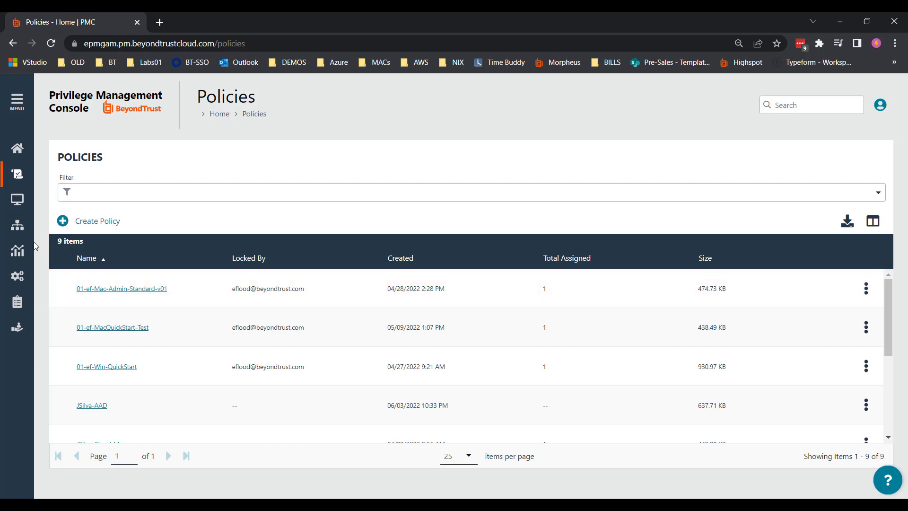
left_click(16, 232)
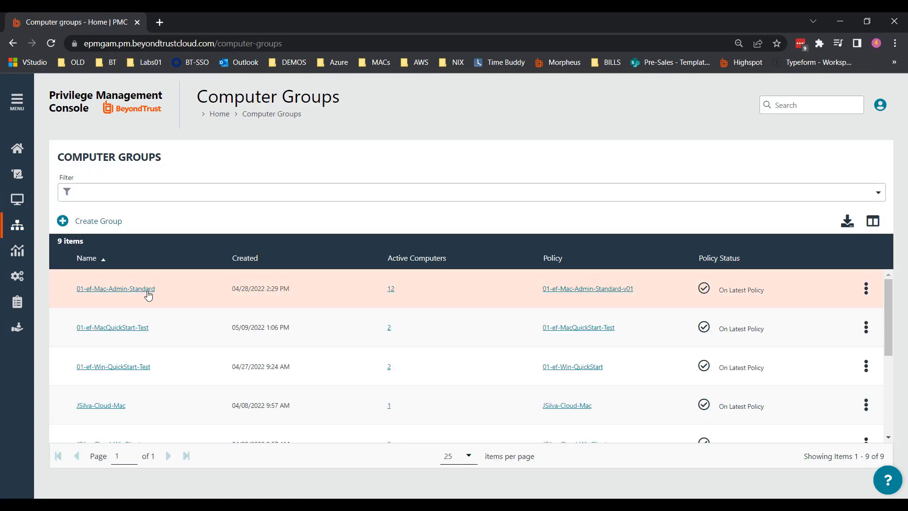
left_click(12, 202)
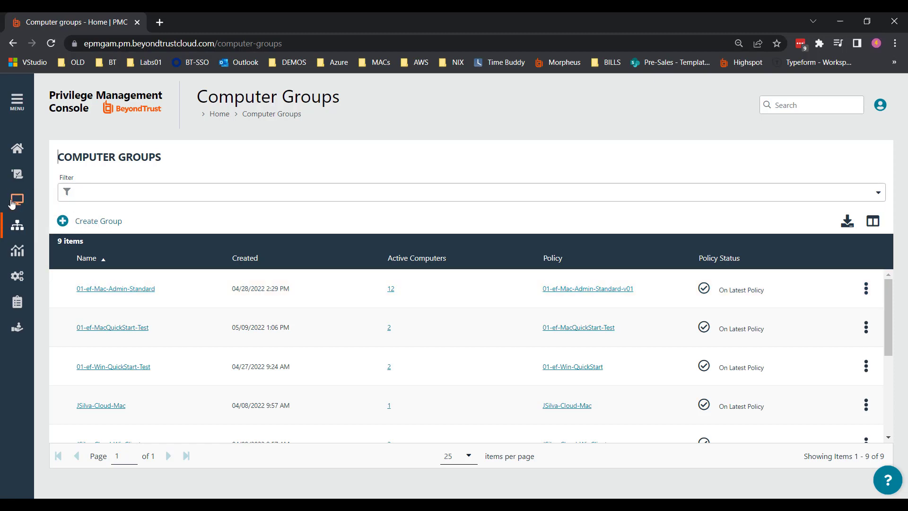
scroll(164, 343, "down", 7)
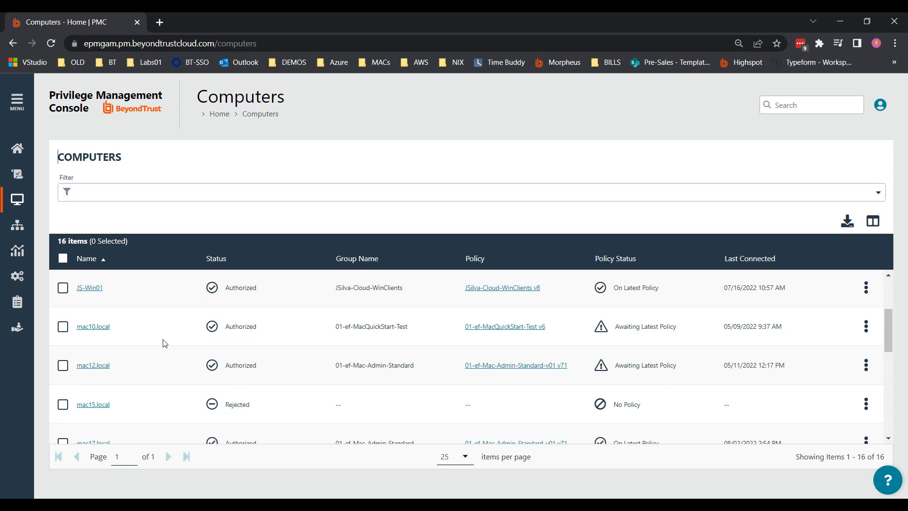
- Authorize the pending mac20.local and place it in the 01-ef-Mac-Admin-Standard group
scroll(164, 343, "down", 1)
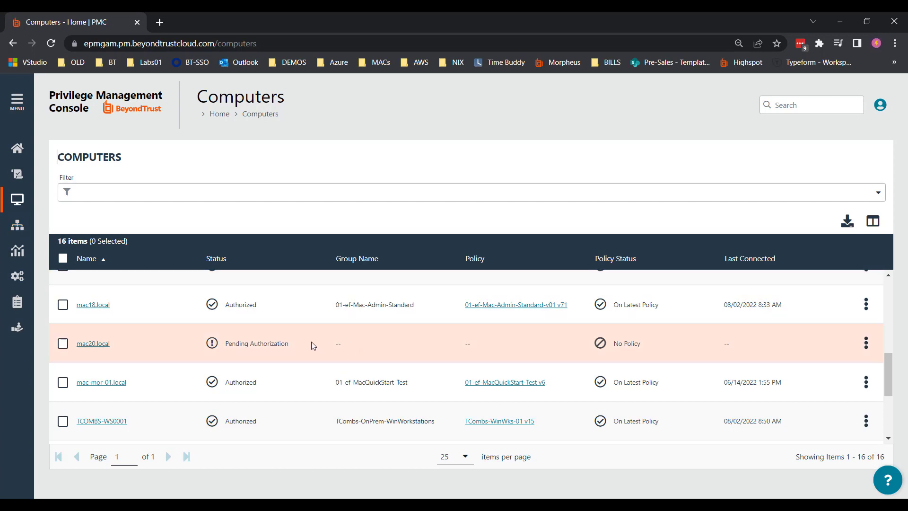
left_click(866, 344)
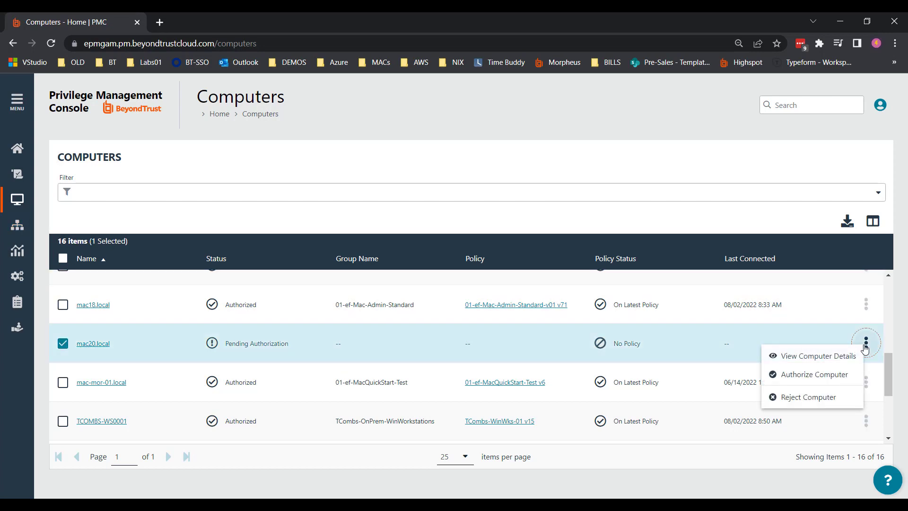
left_click(798, 377)
left_click(716, 202)
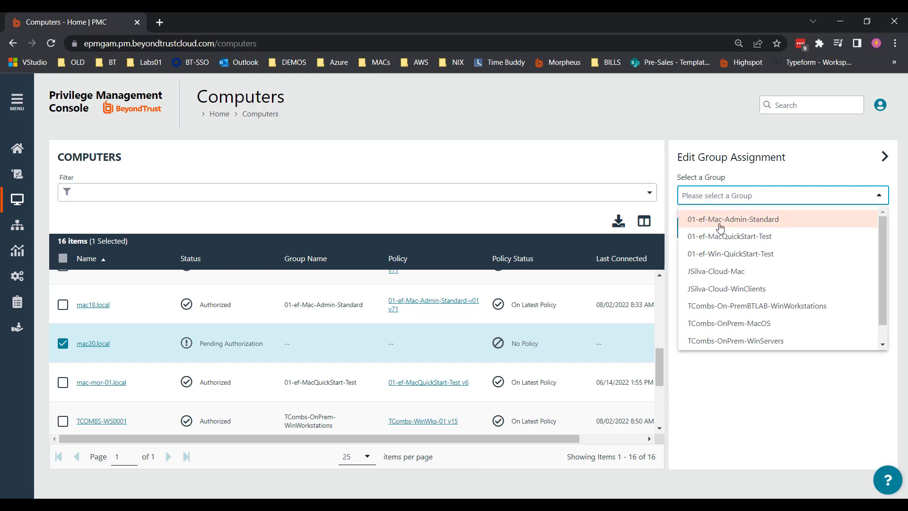
left_click(729, 221)
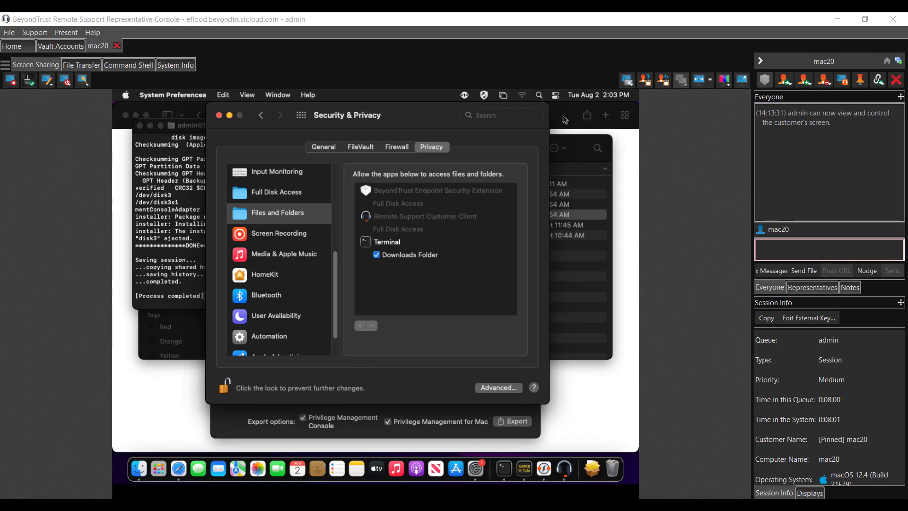
- Refresh all policies from the Privilege Management menu-bar icon on mac20
left_click(466, 96)
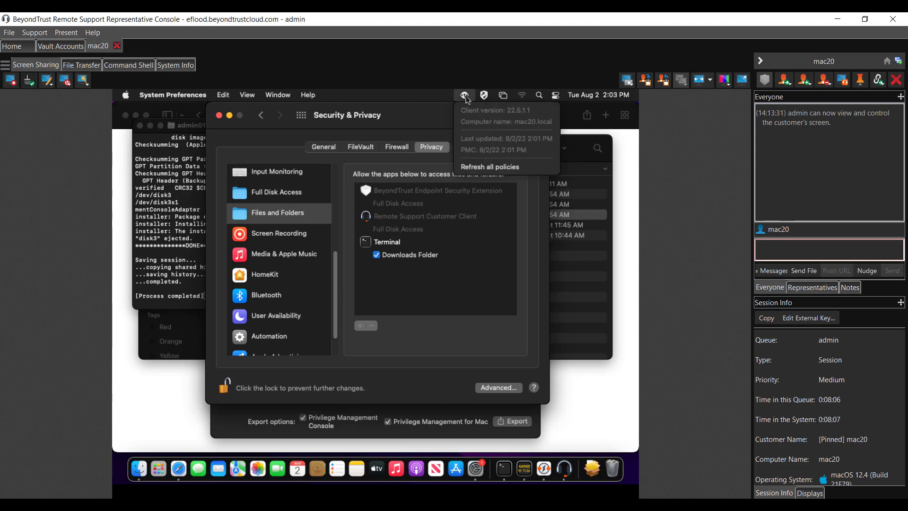
left_click(526, 169)
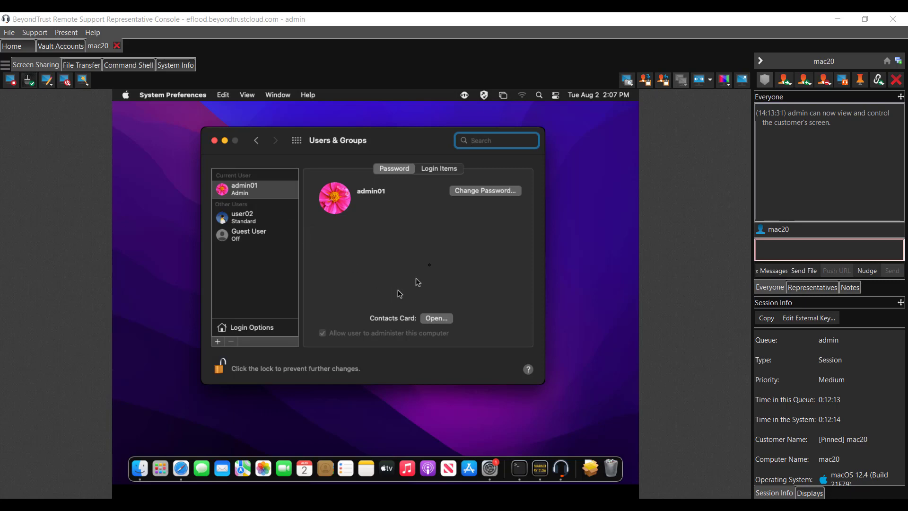
- Launch Chess via Spotlight, see IT Support block it, and dismiss the Bundle Blocked notice
left_click(540, 95)
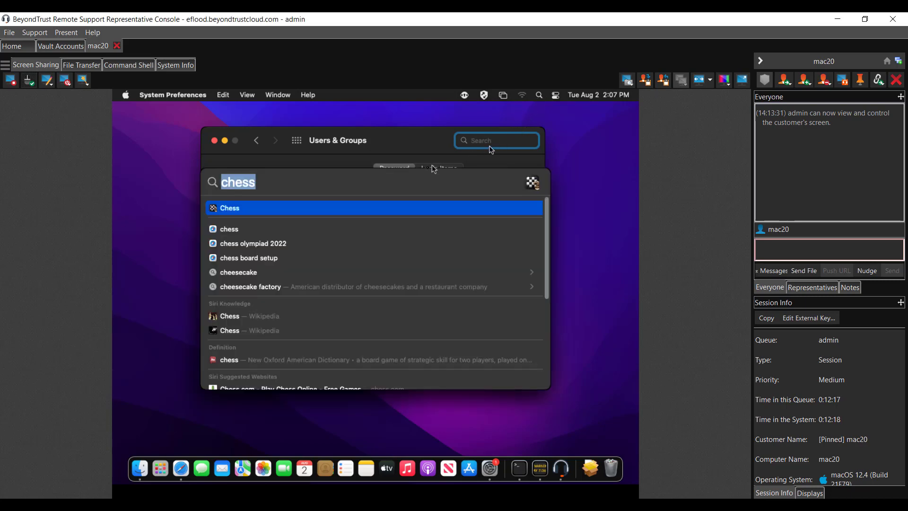
left_click(228, 209)
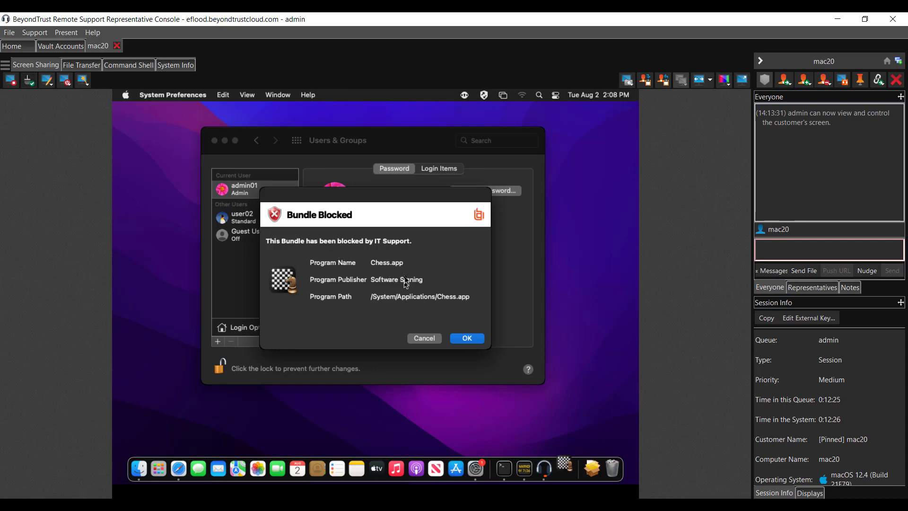
left_click(467, 337)
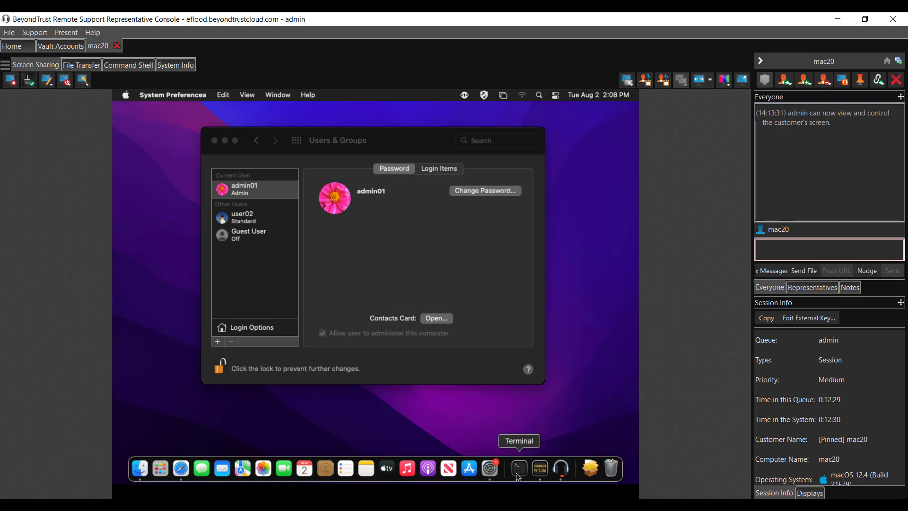
- In a new Terminal on mac20, run ls, then sudo ls with the password
left_click(517, 475)
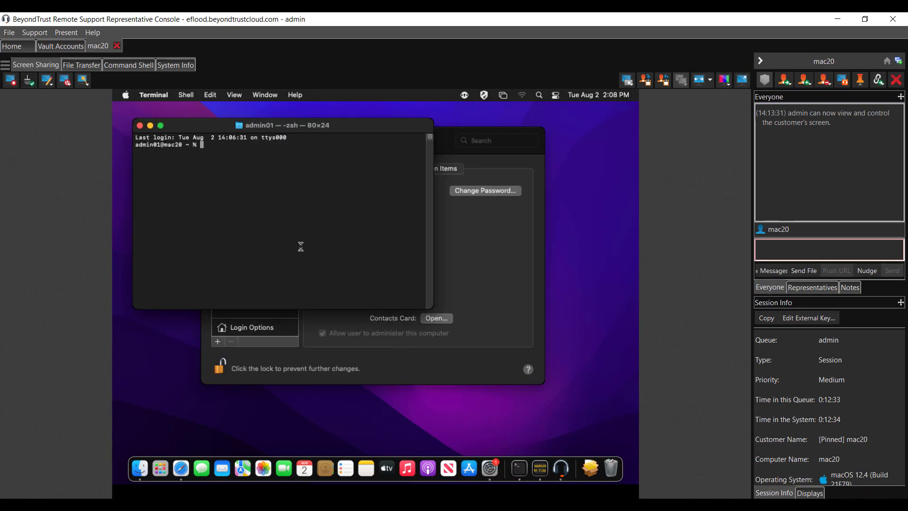
type("ls")
key("Return")
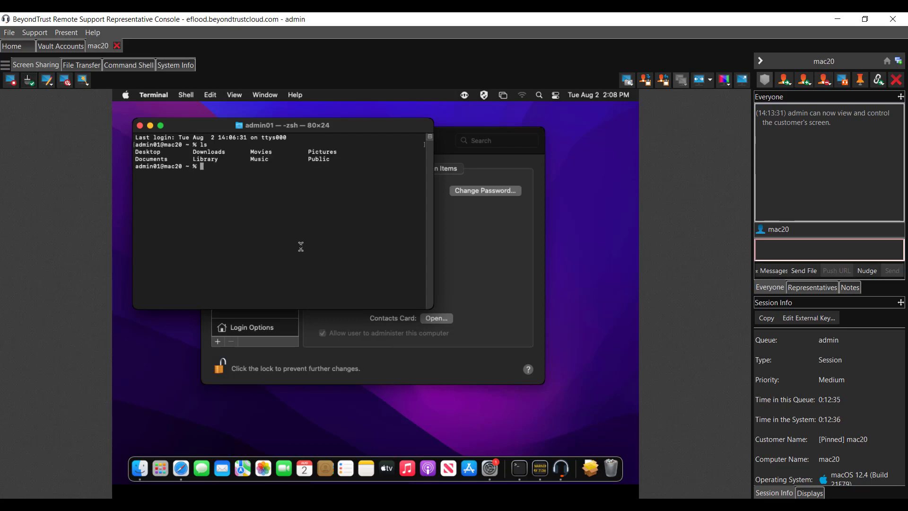
type("sudo ls")
key("Return")
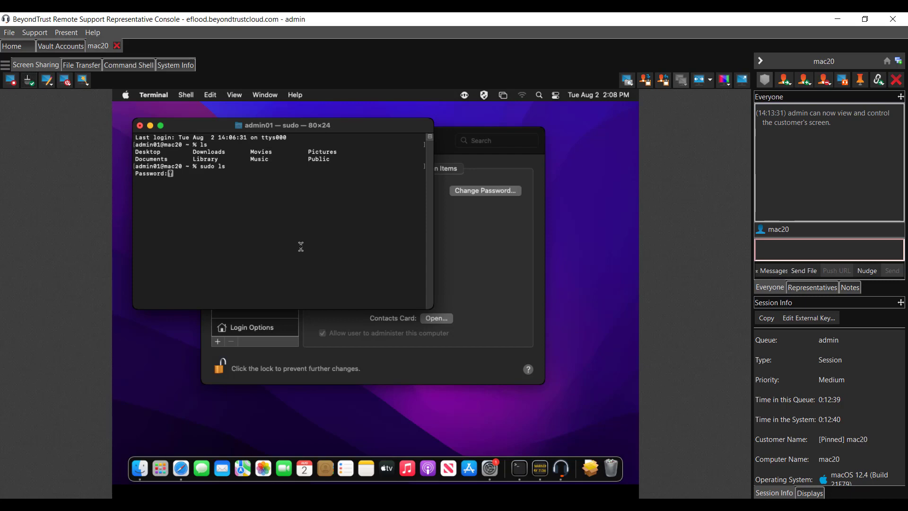
key("Return")
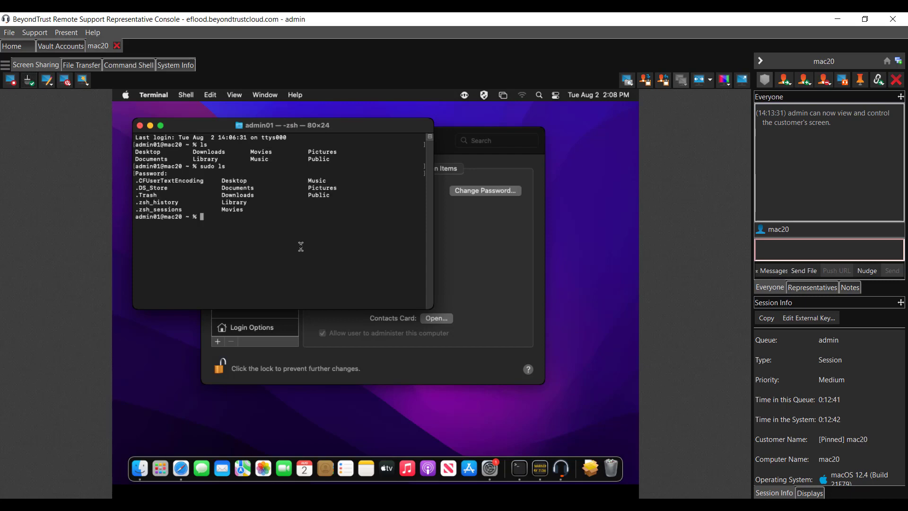
- Try sudo su, which is blocked, then su with a password, which is refused
type("sudo su")
key("Return")
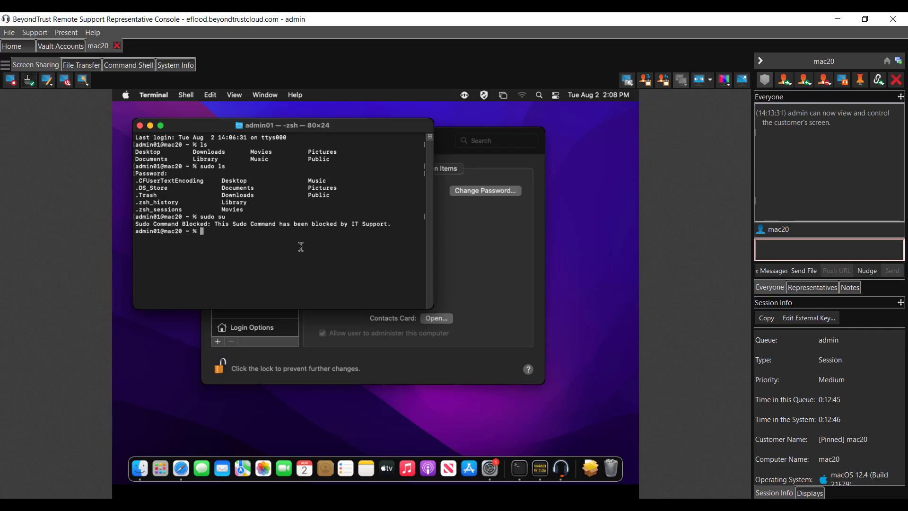
type("su")
key("Return")
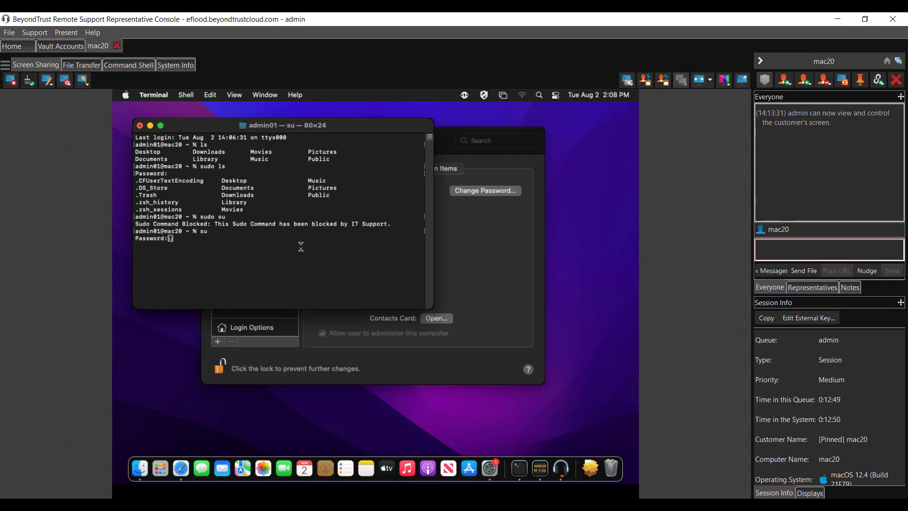
key("Return")
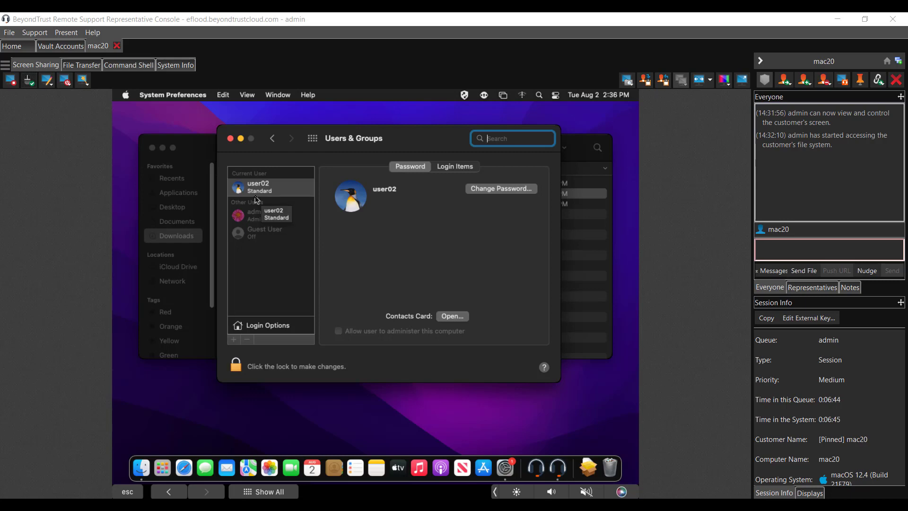
- Unlock Date & Time after approving the audited Confirm Operation prompt, then return to Show All
left_click(312, 140)
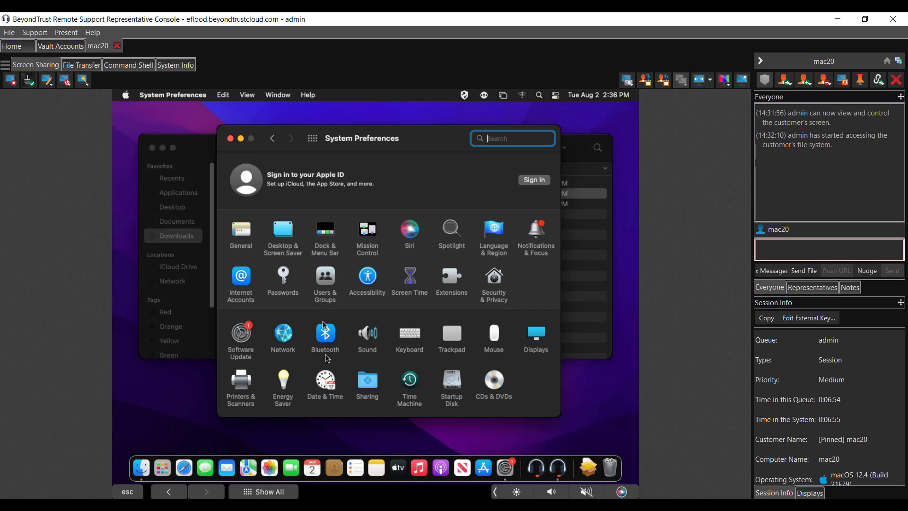
left_click(330, 384)
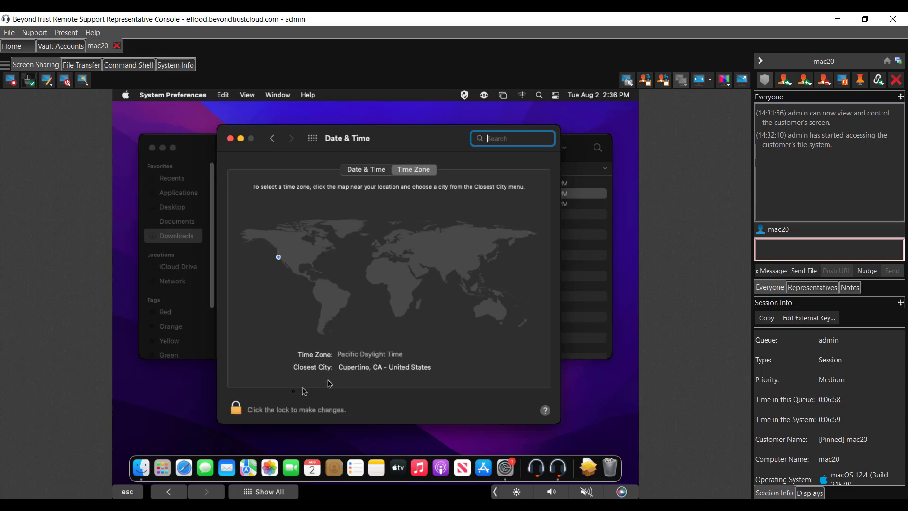
left_click(236, 407)
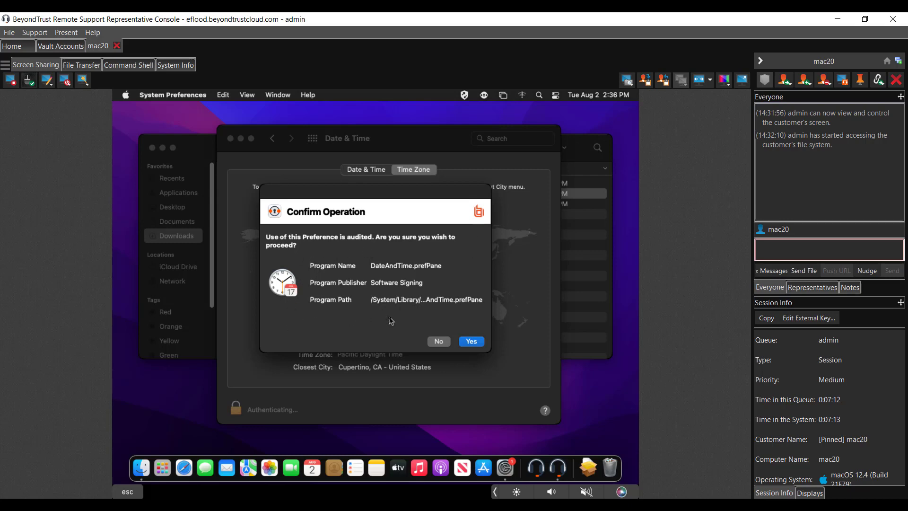
left_click(470, 342)
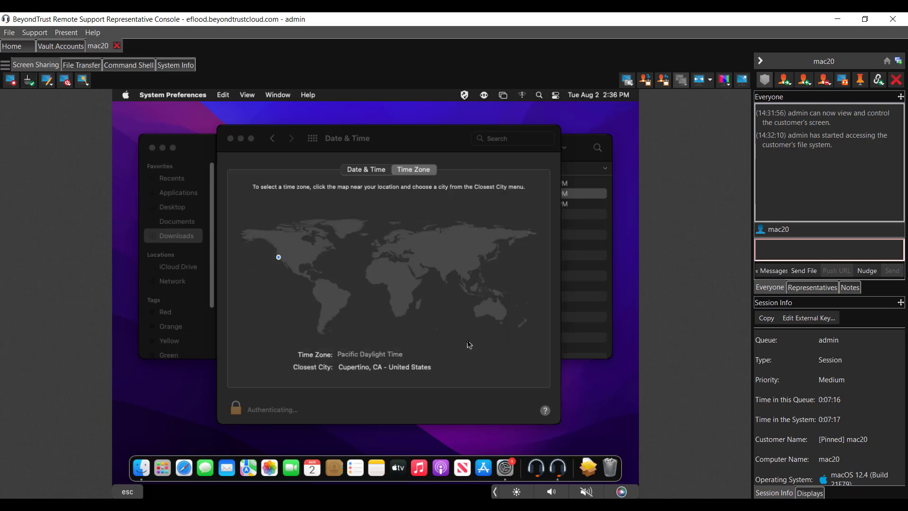
left_click(406, 175)
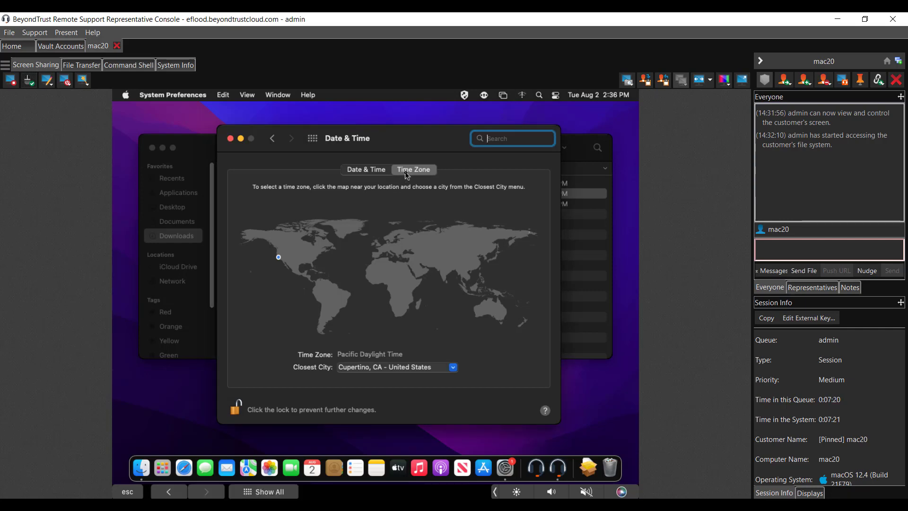
left_click(368, 175)
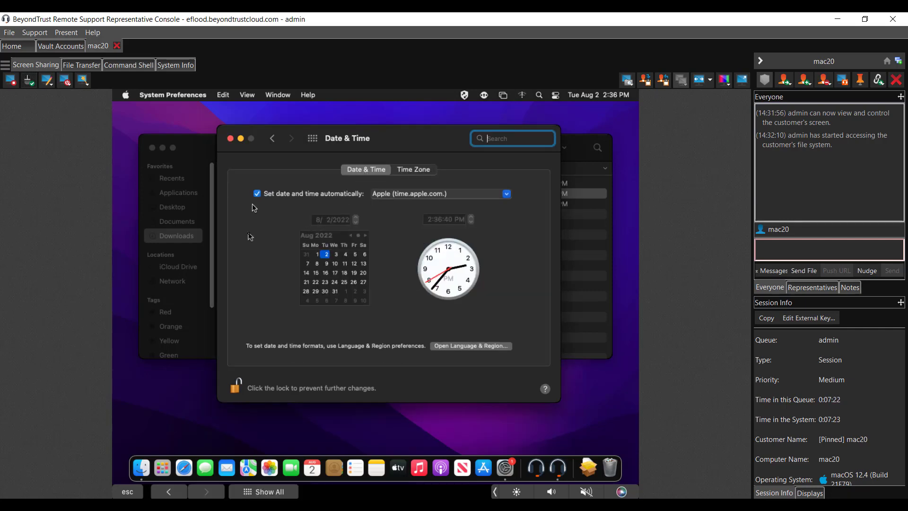
left_click(312, 139)
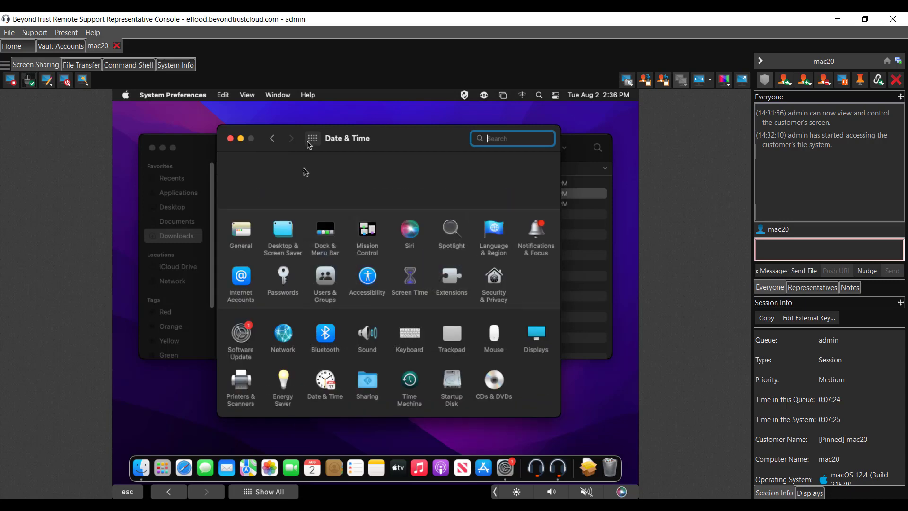
- Unlock Printers & Scanners on mac20 through BeyondTrust's Confirm Operation prompt, then bring Downloads forward
left_click(240, 383)
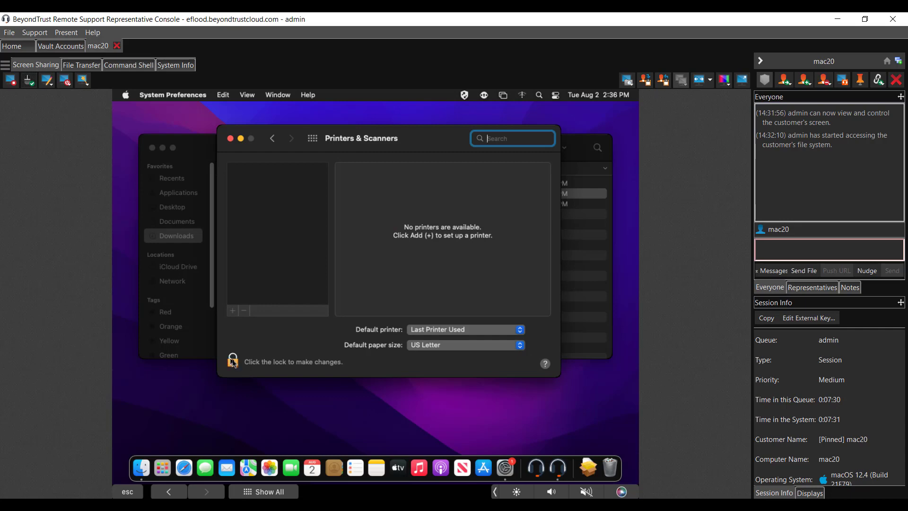
left_click(232, 361)
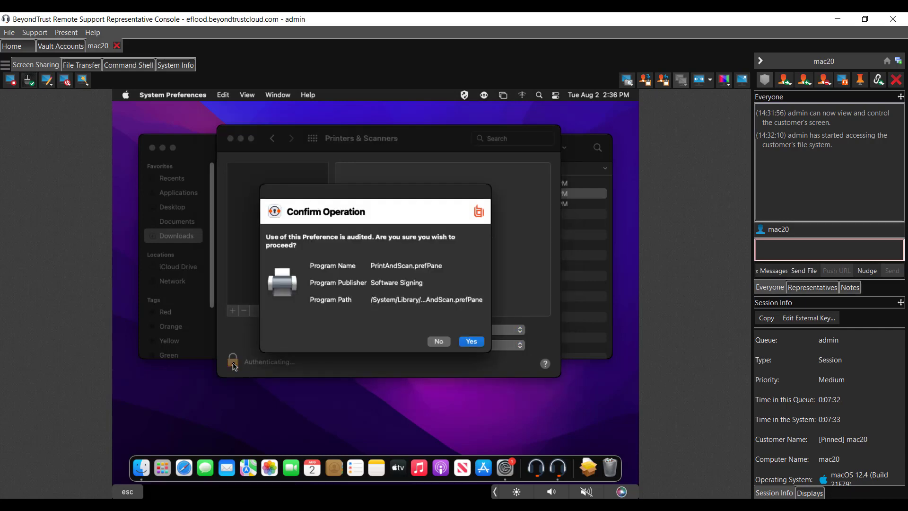
left_click(471, 342)
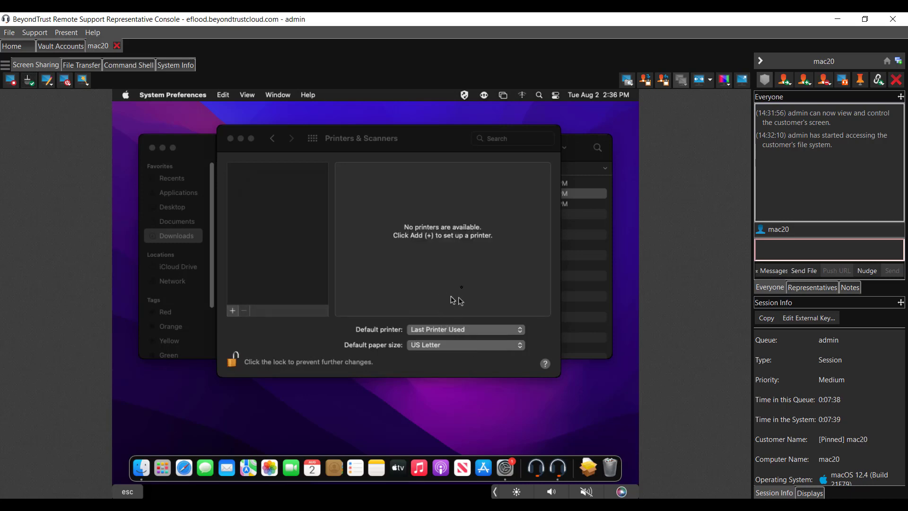
left_click(577, 276)
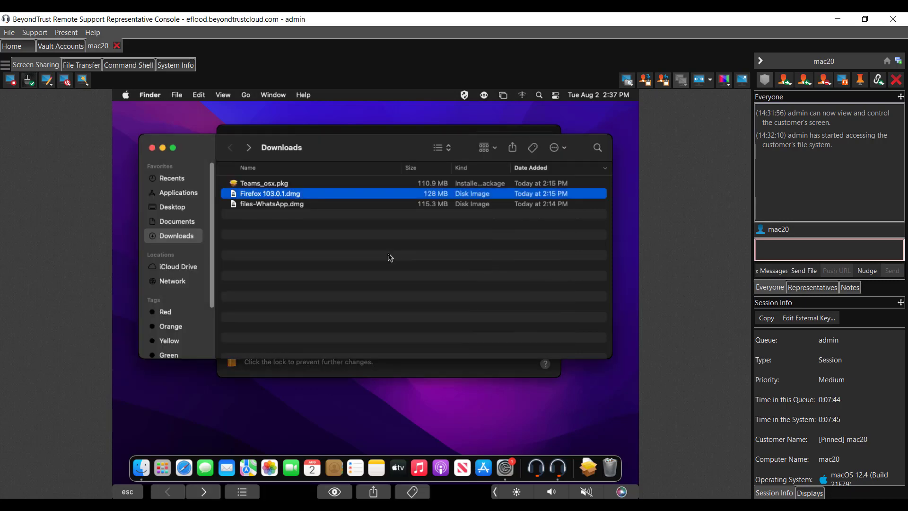
- Mount Firefox 103.0.1.dmg, allow copying Firefox into Applications, and select it there
double_click(258, 196)
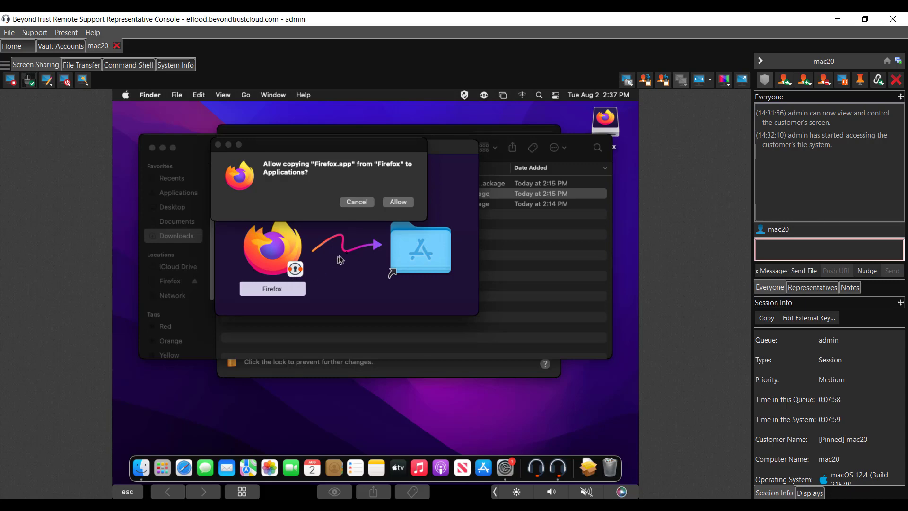
left_click(399, 205)
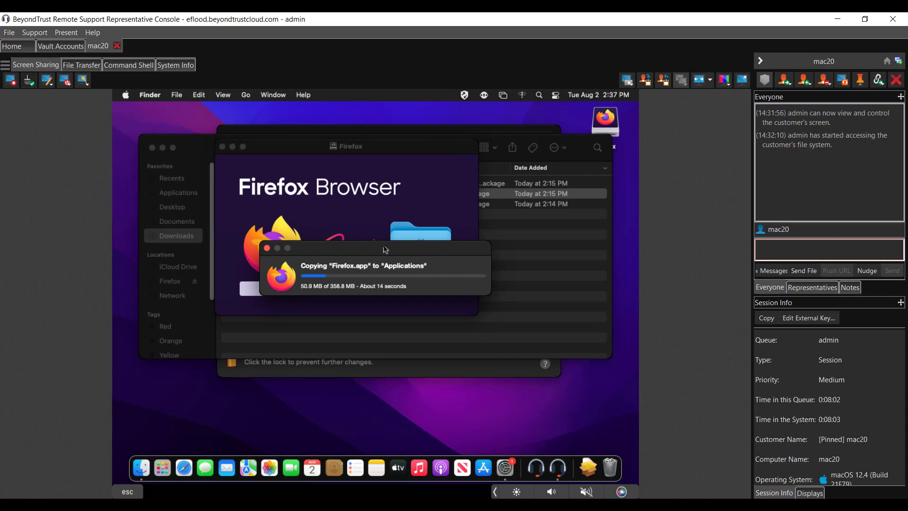
left_click_drag(385, 249, 374, 294)
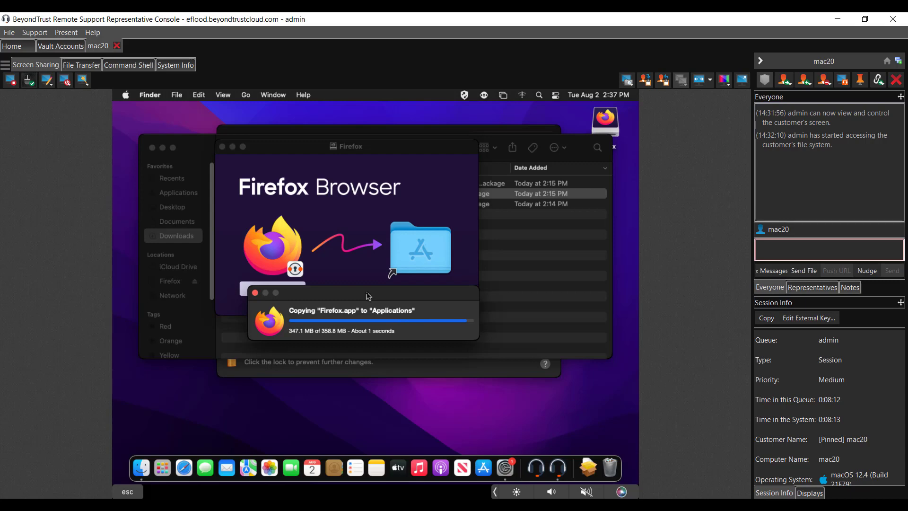
left_click(174, 197)
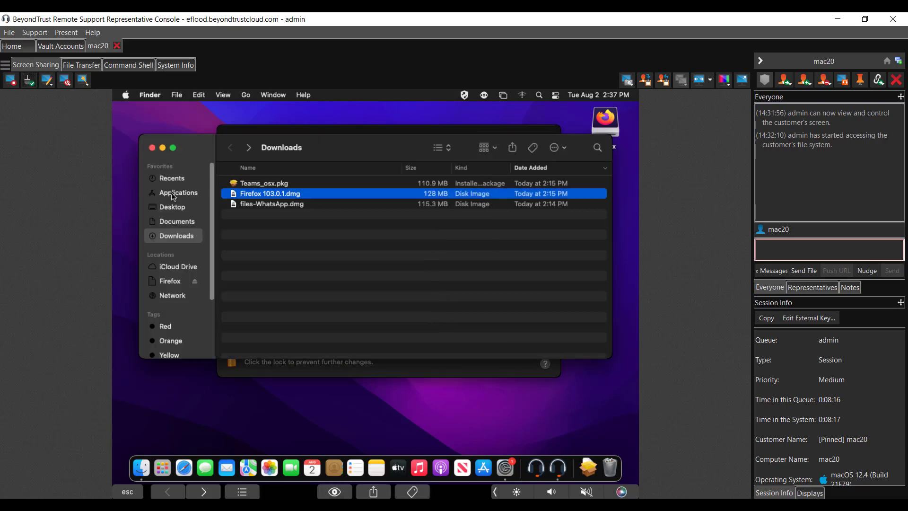
left_click(174, 194)
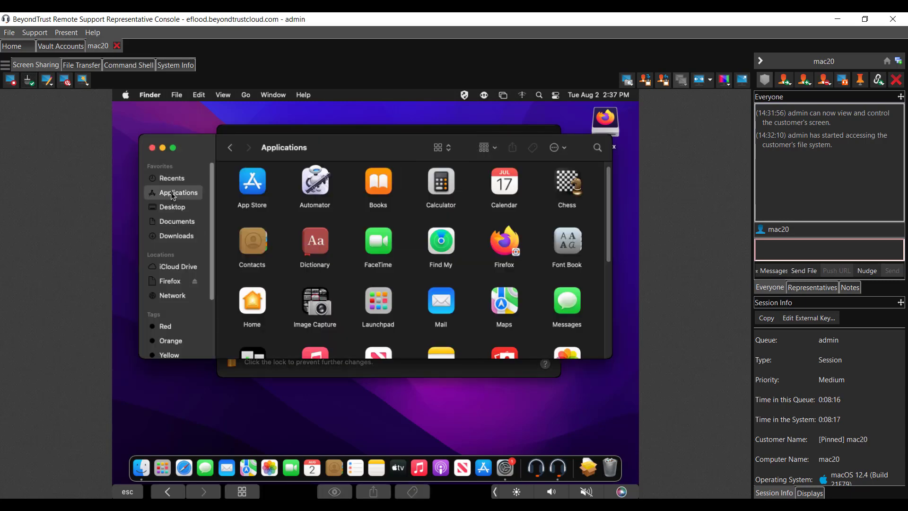
left_click(502, 244)
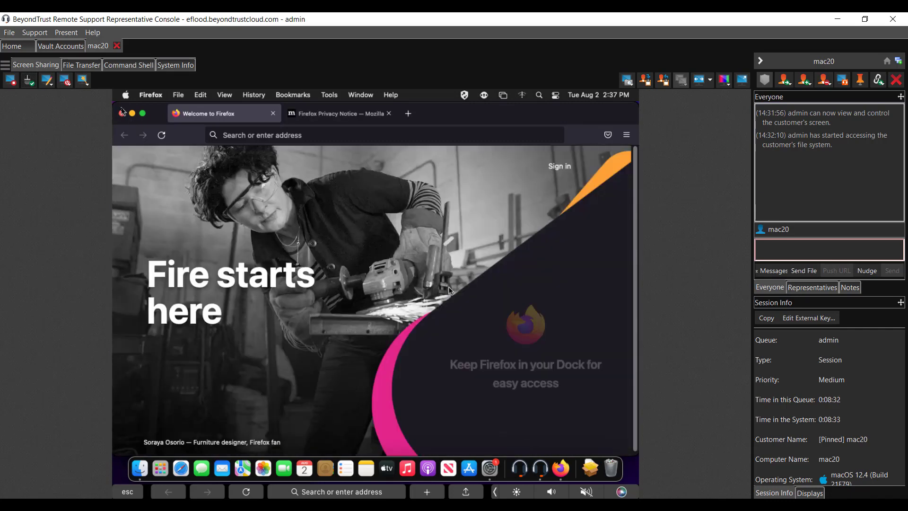
- Close Firefox and uninstall it from Applications using Uninstall with Privilege Management
left_click(122, 114)
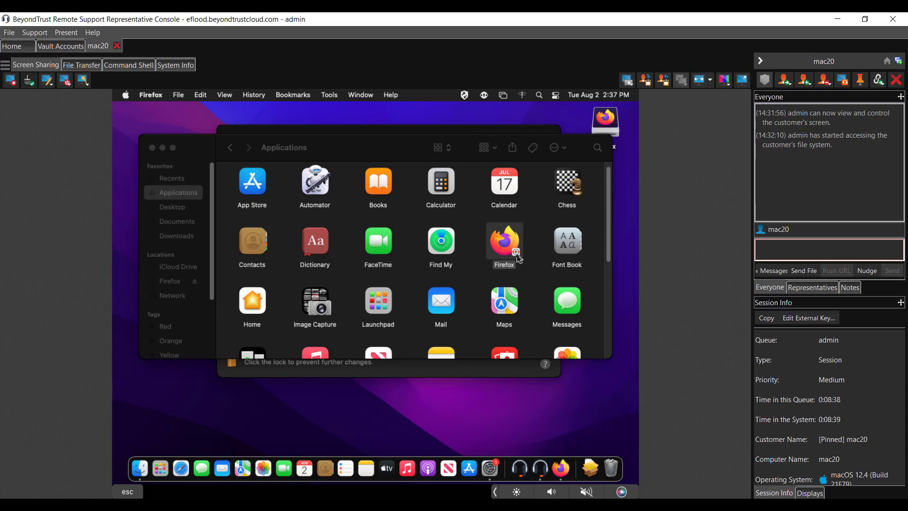
right_click(505, 250)
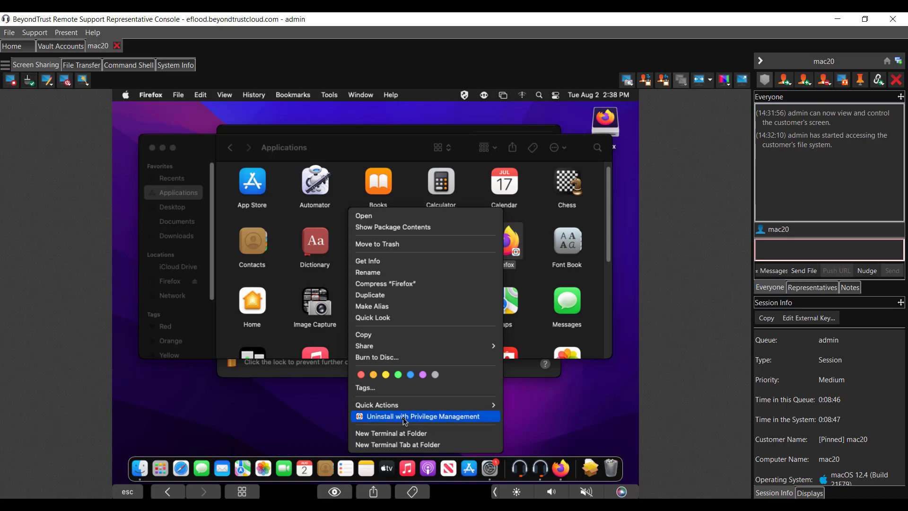
left_click(405, 418)
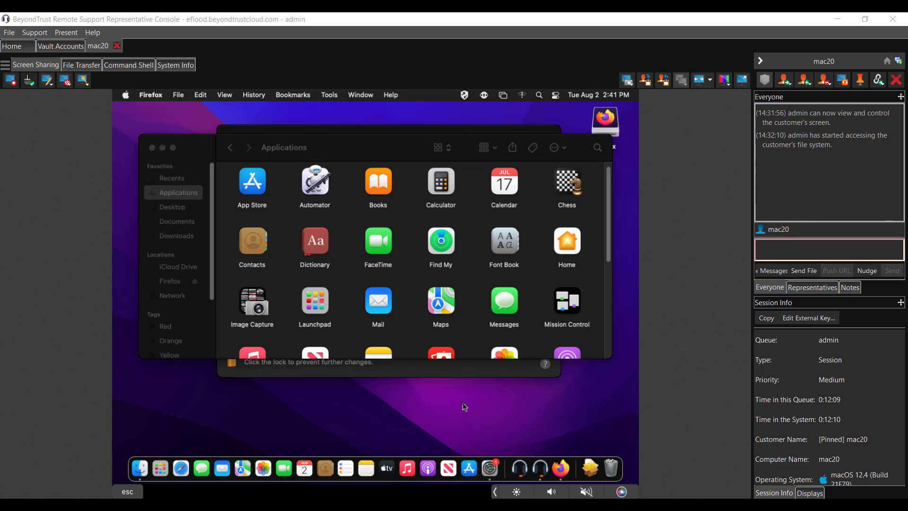
- Search Spotlight for 'chess', launch Chess, and dismiss the Bundle Blocked notice
left_click(539, 96)
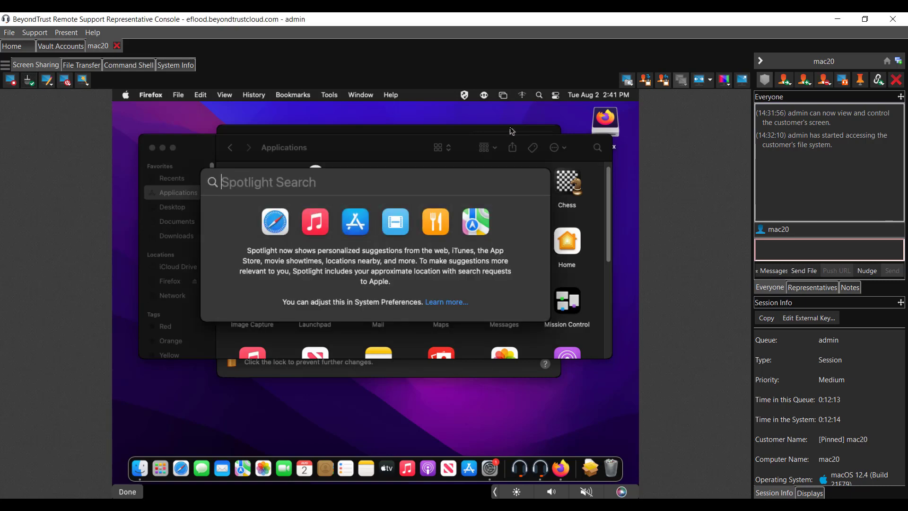
type("chess")
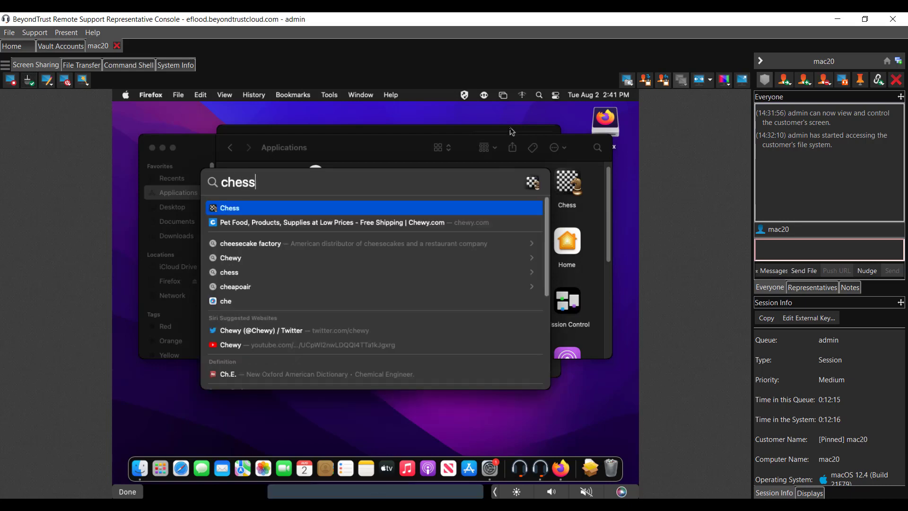
left_click(238, 213)
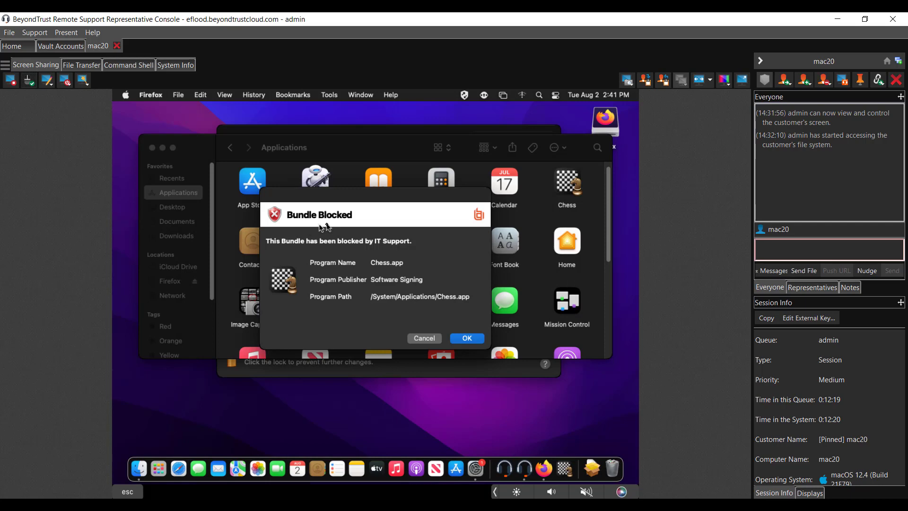
left_click(467, 339)
left_click(192, 145)
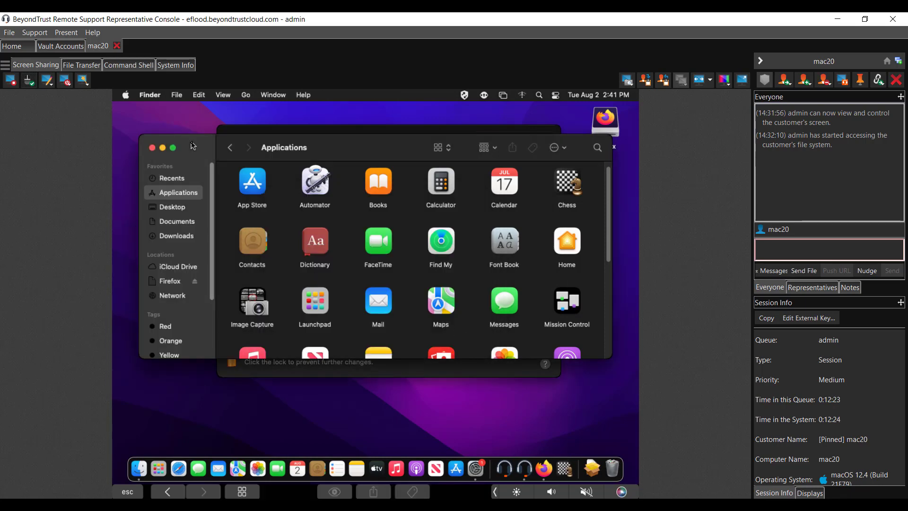
- Open files-WhatsApp.dmg from the Downloads stack in Finder and launch WhatsApp from it
left_click(248, 130)
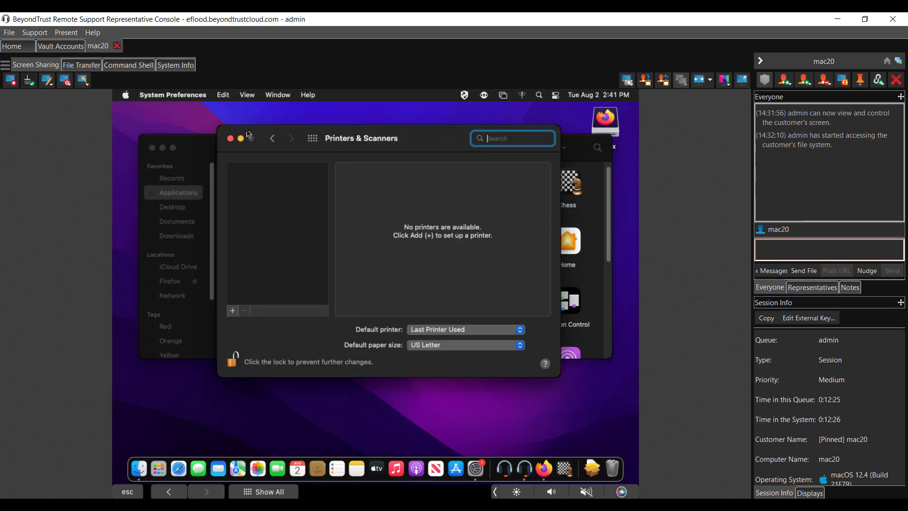
left_click(591, 468)
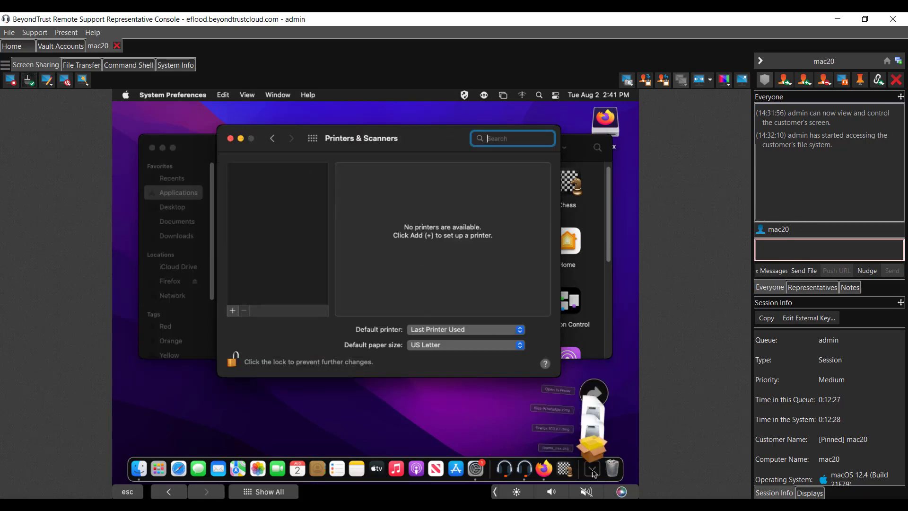
left_click(598, 335)
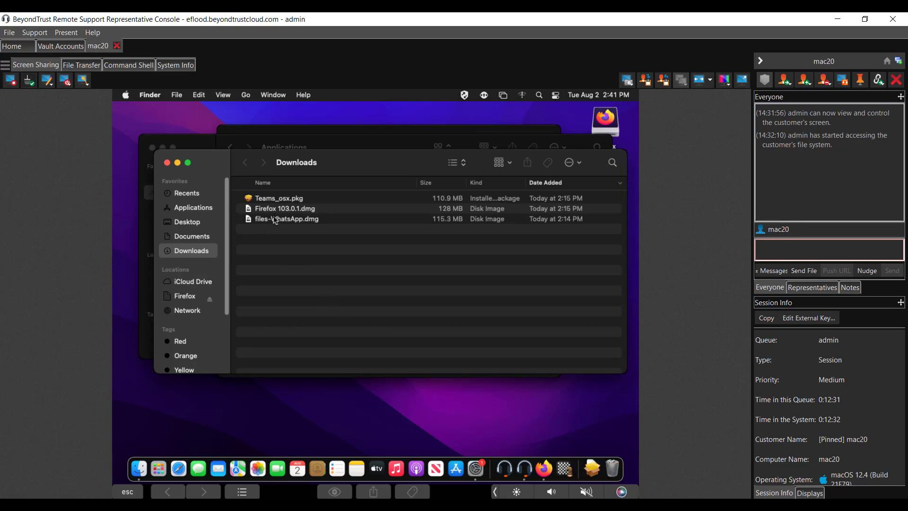
double_click(275, 220)
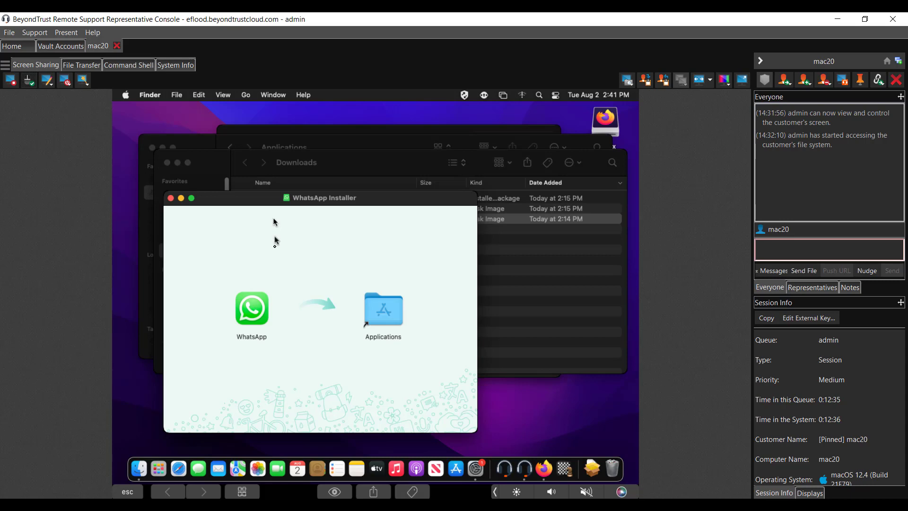
double_click(255, 307)
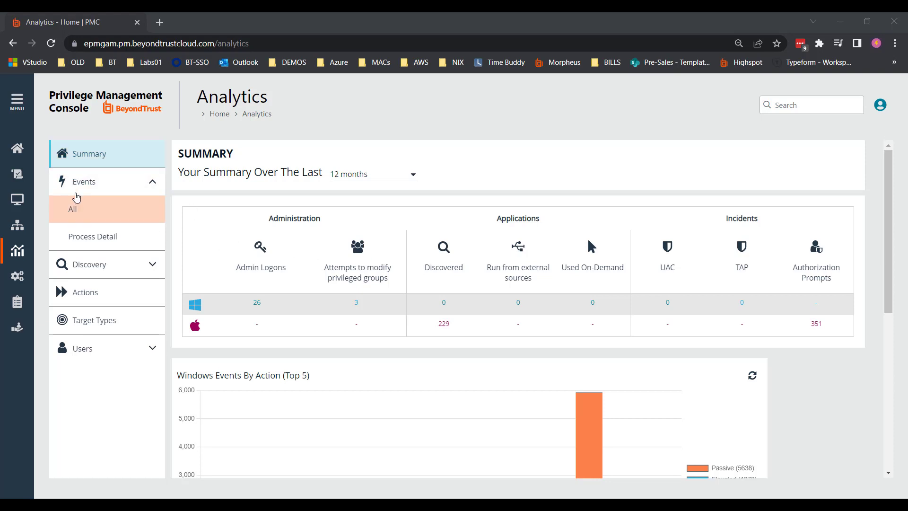
- Show all Mac events in Analytics with a 12-month time range
left_click(77, 210)
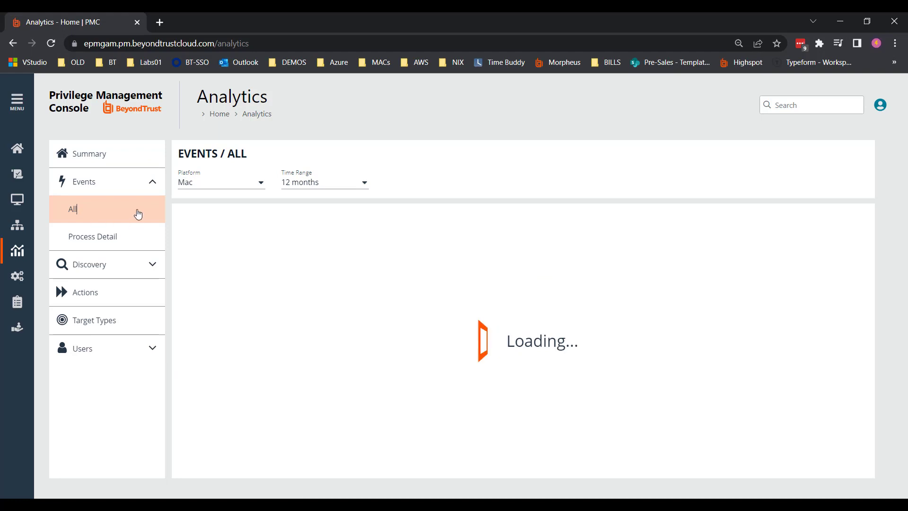
left_click(323, 180)
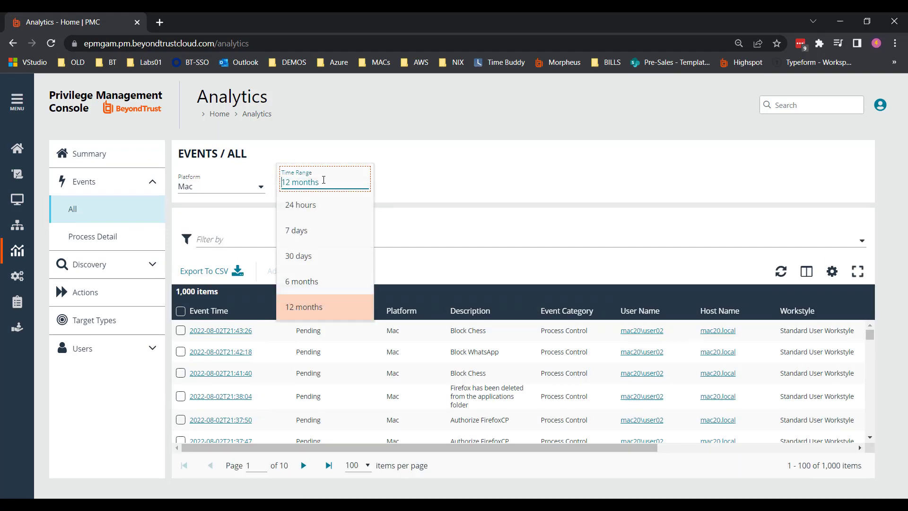
left_click(462, 172)
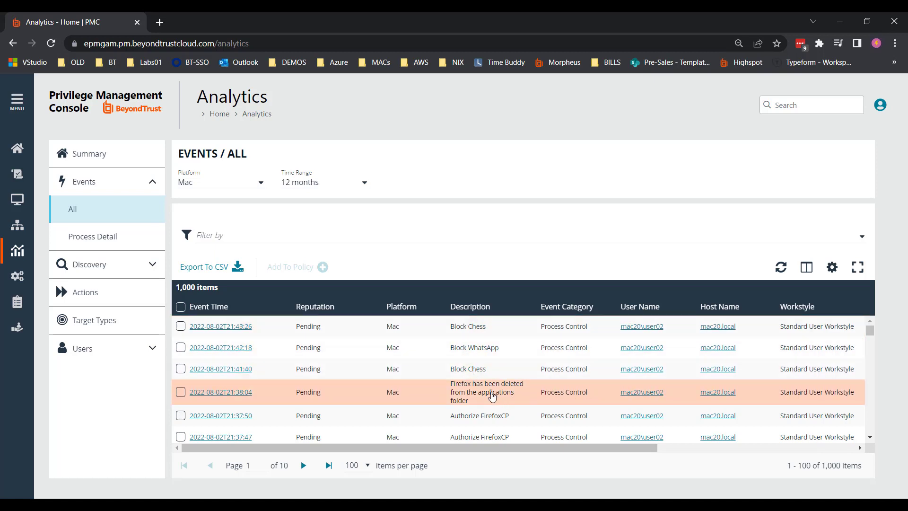
- Scroll the Mac events grid vertically and sideways to review the Block WhatsApp and Firefox entries
scroll(479, 394, "down", 5)
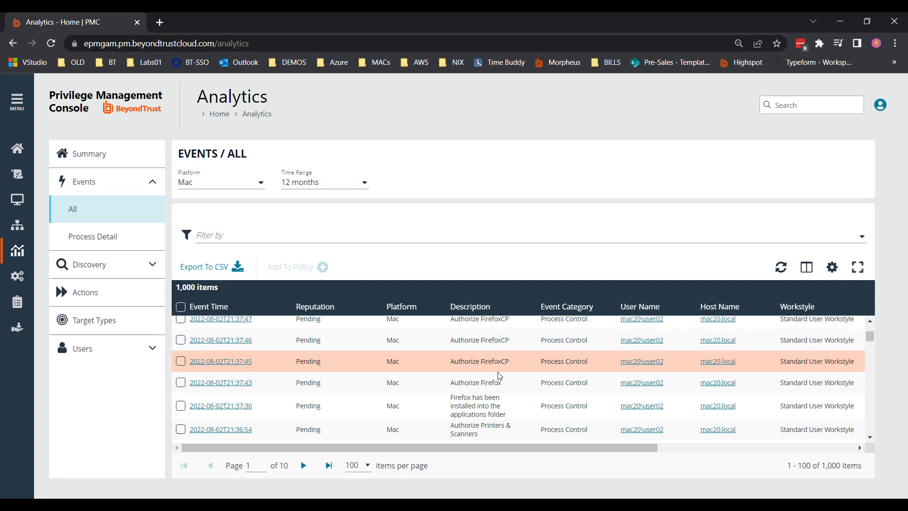
scroll(499, 376, "down", 3)
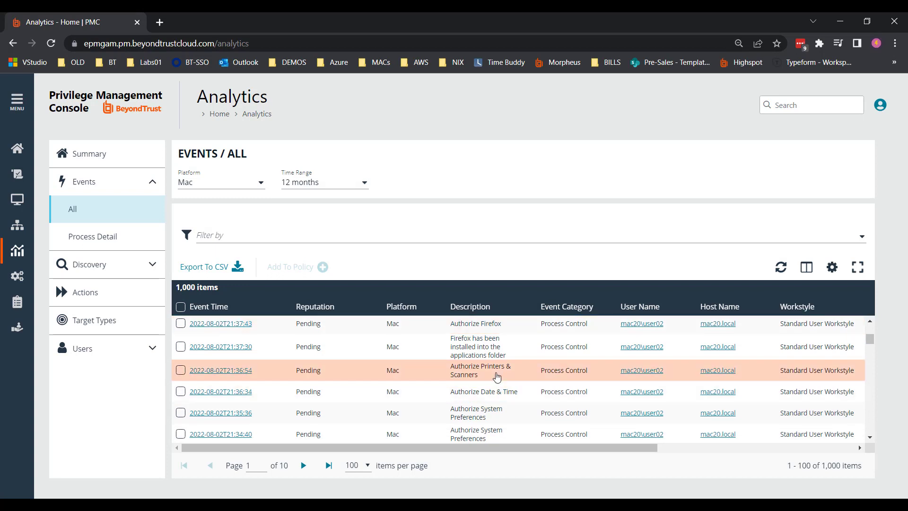
scroll(497, 376, "down", 2)
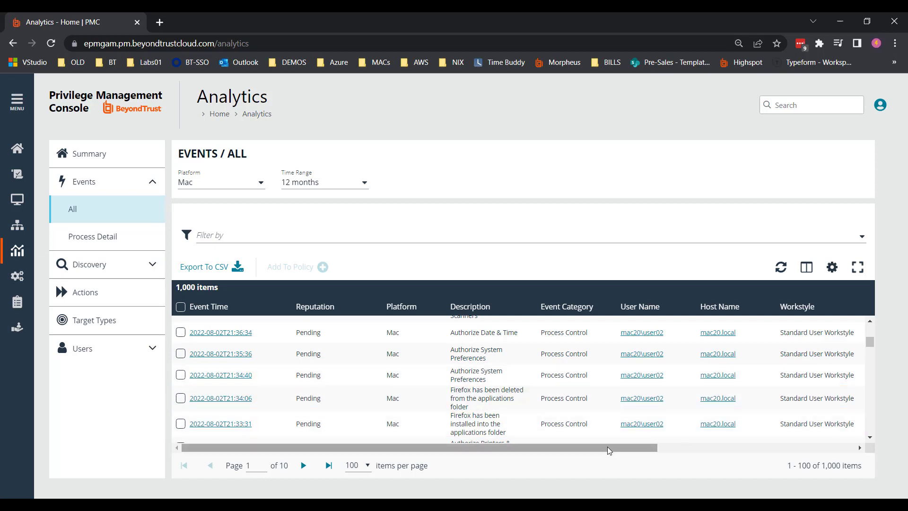
left_click_drag(609, 449, 794, 431)
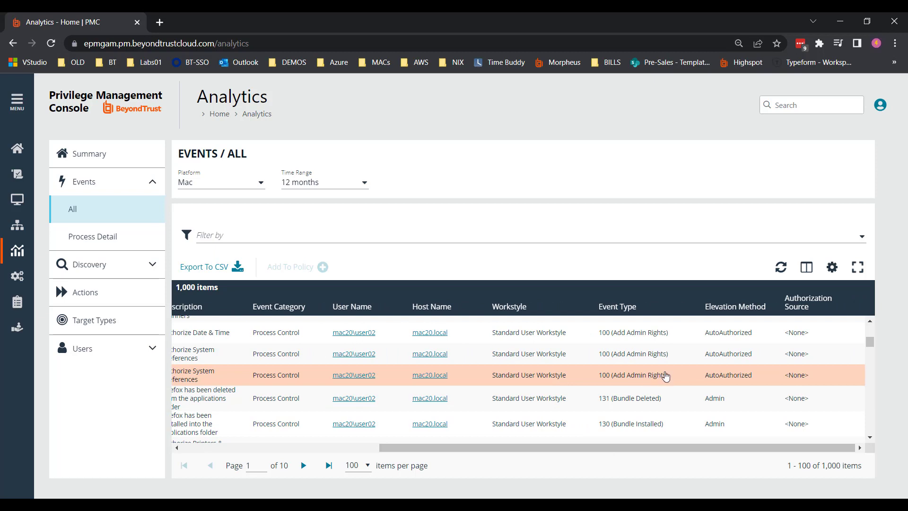
left_click_drag(601, 448, 393, 447)
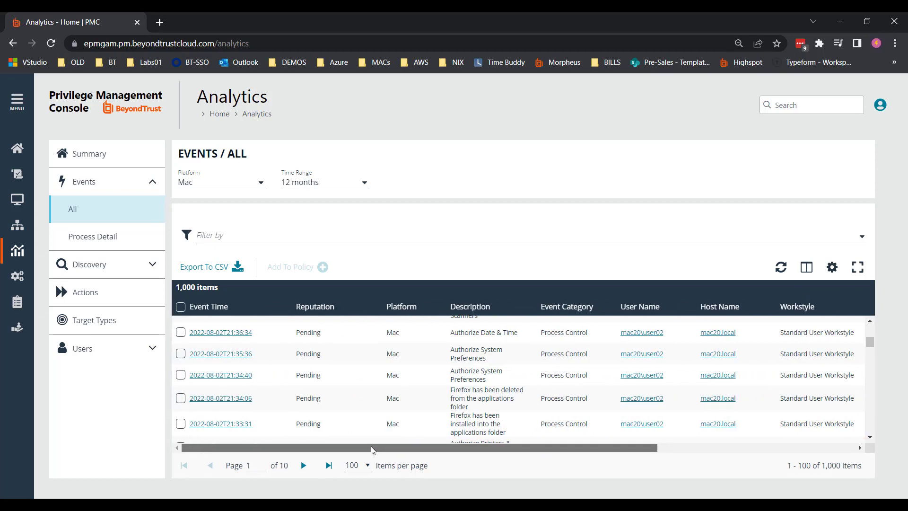
scroll(418, 393, "down", 5)
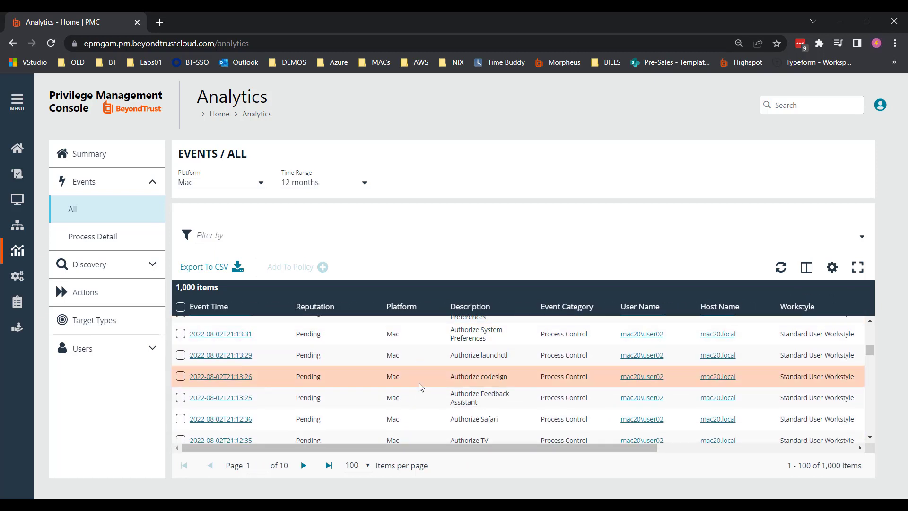
scroll(420, 388, "down", 5)
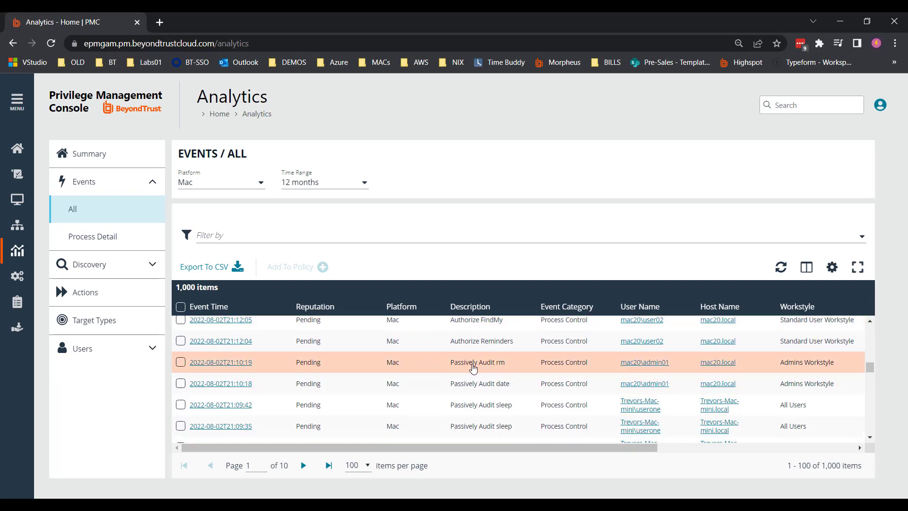
scroll(477, 368, "down", 5)
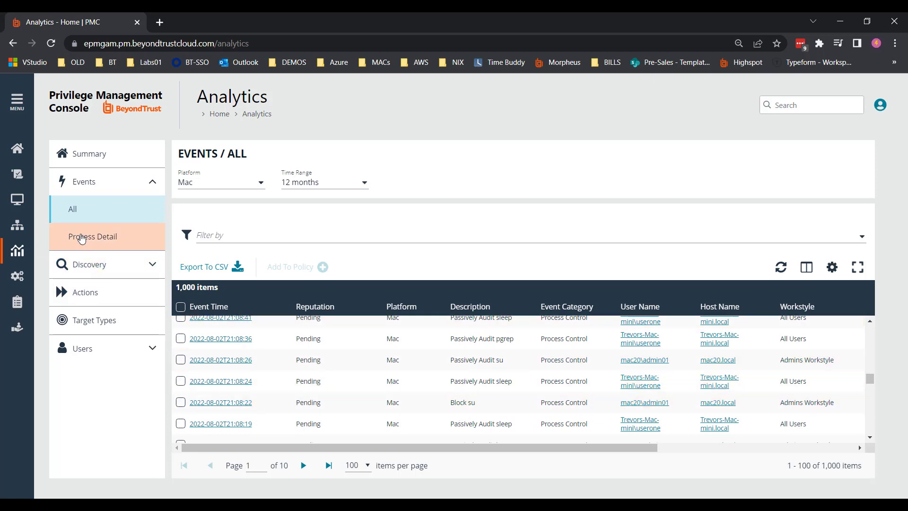
- Switch to Events Process Detail and scroll sideways through the Action and Application Group columns
left_click(82, 239)
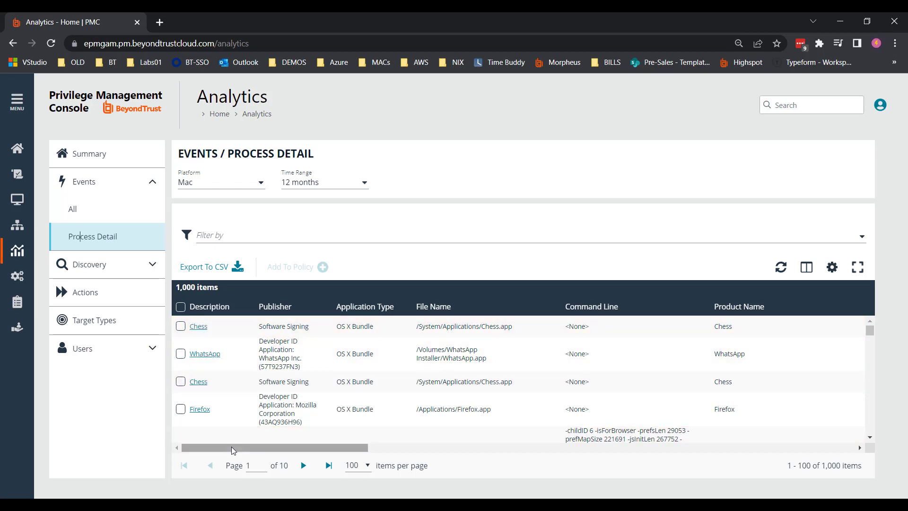
left_click_drag(247, 448, 397, 457)
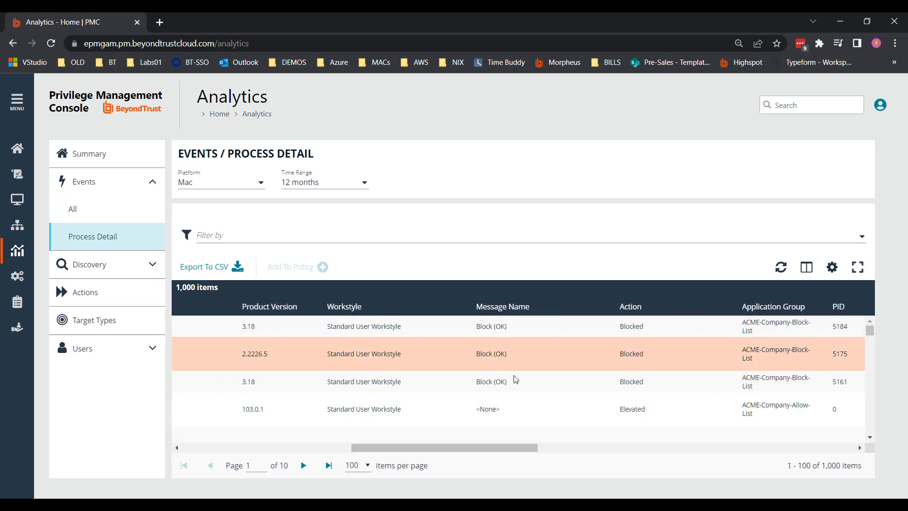
left_click_drag(511, 450, 619, 452)
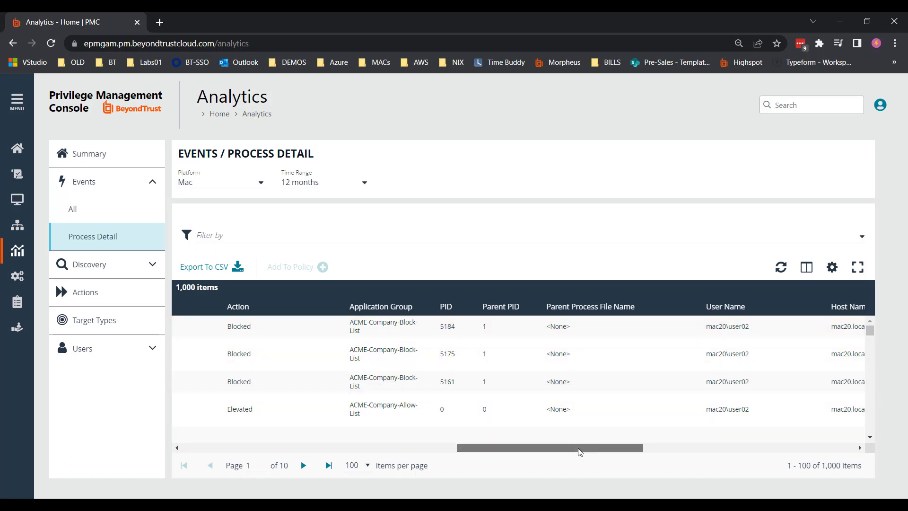
left_click_drag(580, 452, 706, 453)
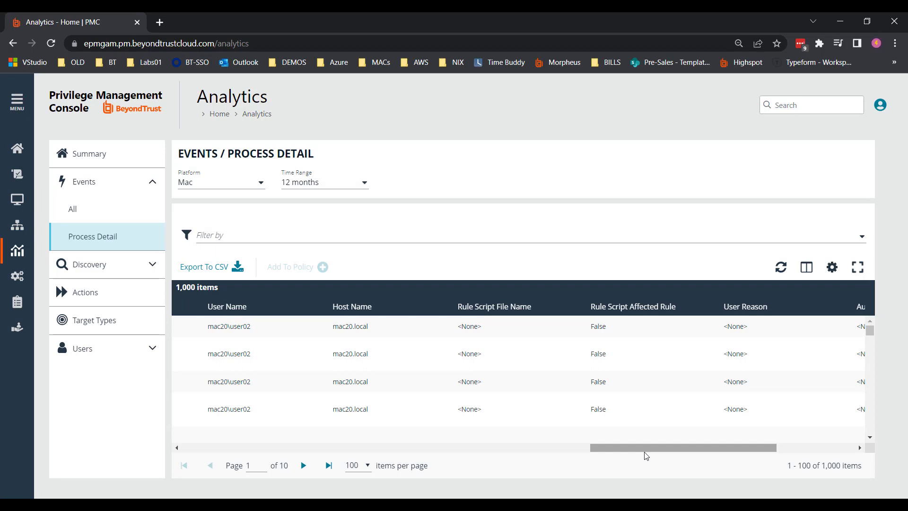
left_click_drag(645, 453, 201, 443)
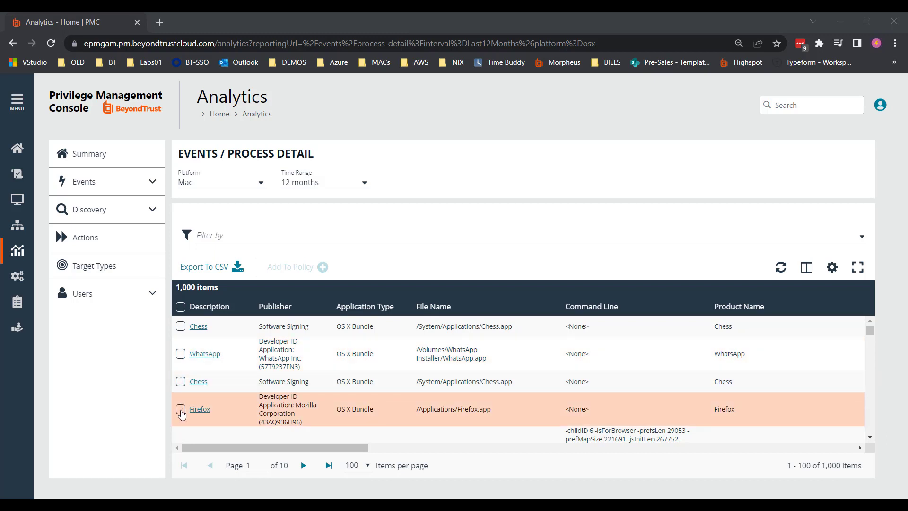
- Add the Firefox process to 01-ef-Mac-Admin-Standard-v01's ACME-Company-Allow-List group and open it for editing
left_click(181, 409)
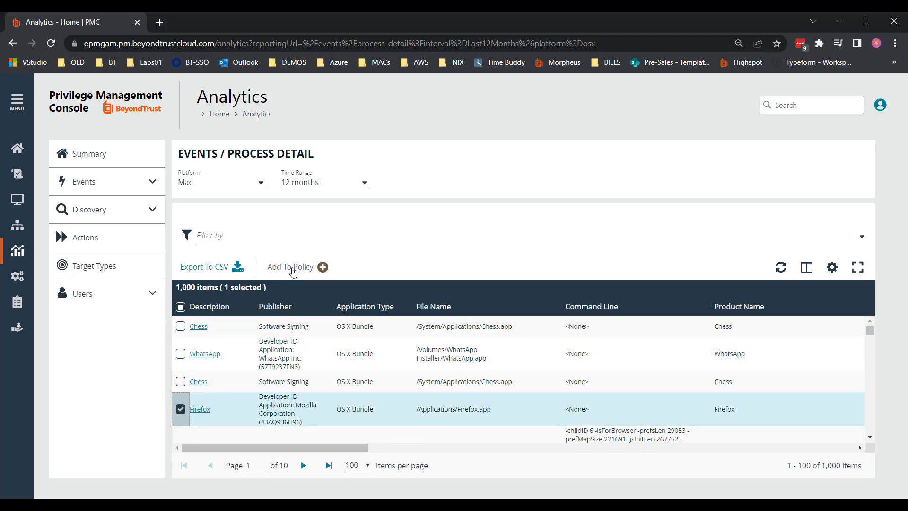
left_click(294, 268)
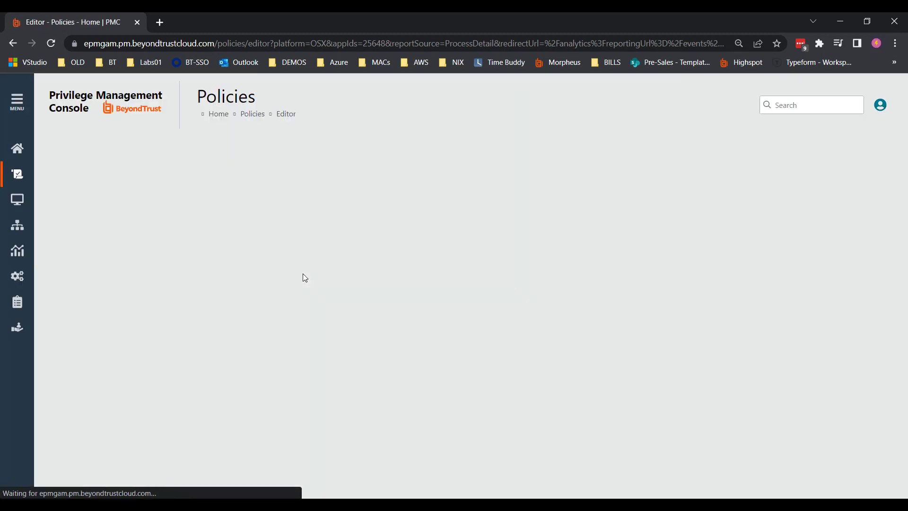
left_click(250, 255)
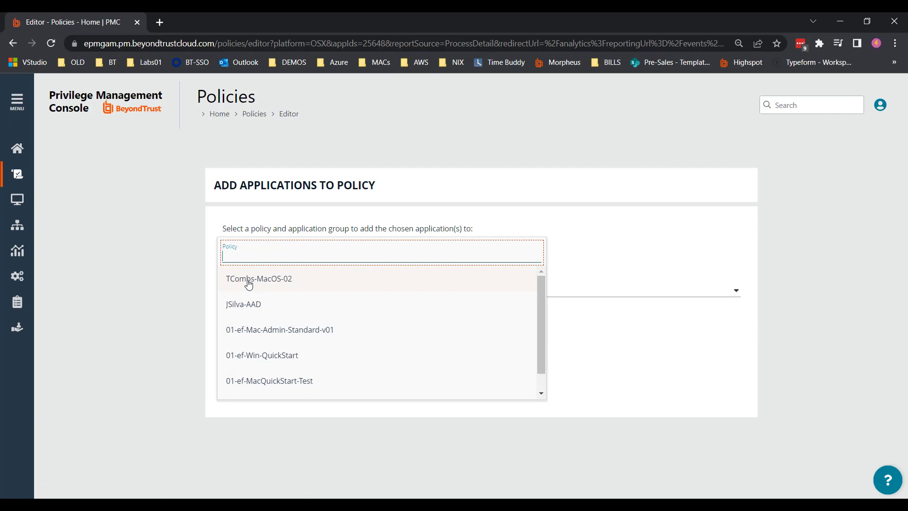
left_click(250, 330)
left_click(249, 287)
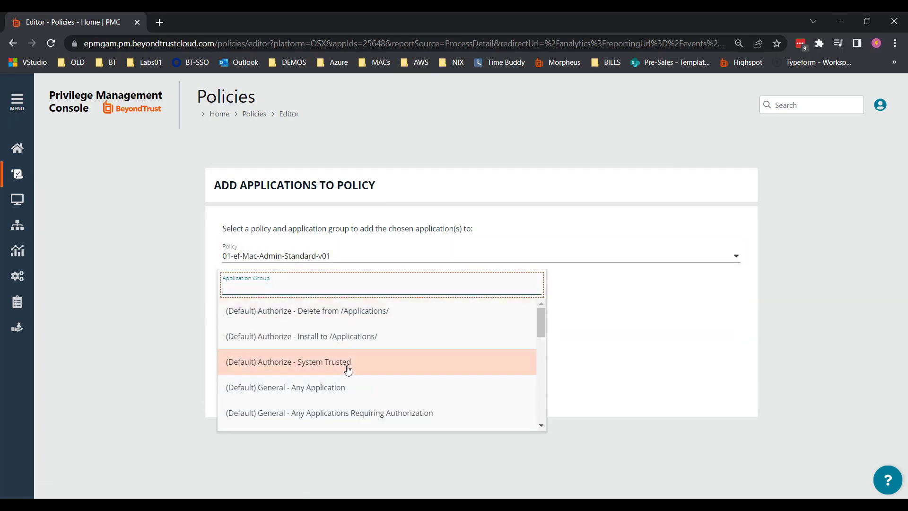
scroll(347, 371, "down", 3)
left_click(318, 348)
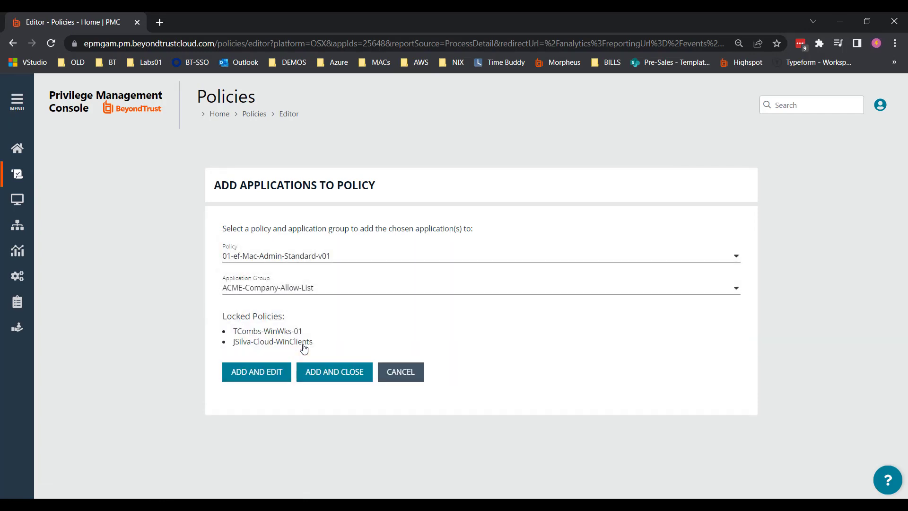
left_click(250, 374)
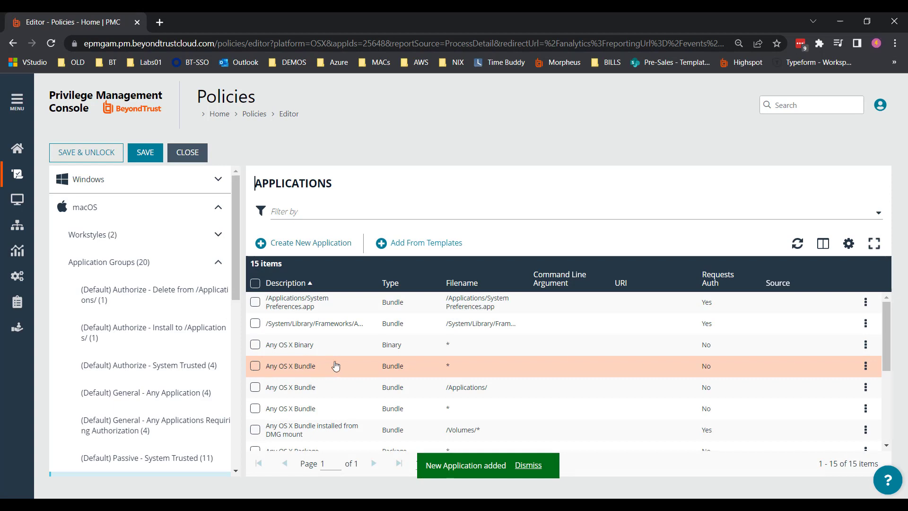
scroll(523, 356, "down", 2)
scroll(524, 352, "down", 1)
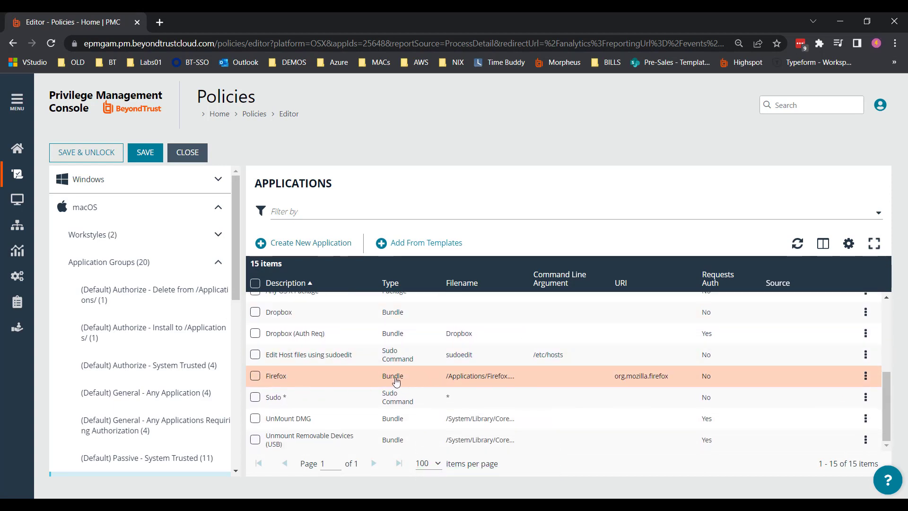
left_click(871, 377)
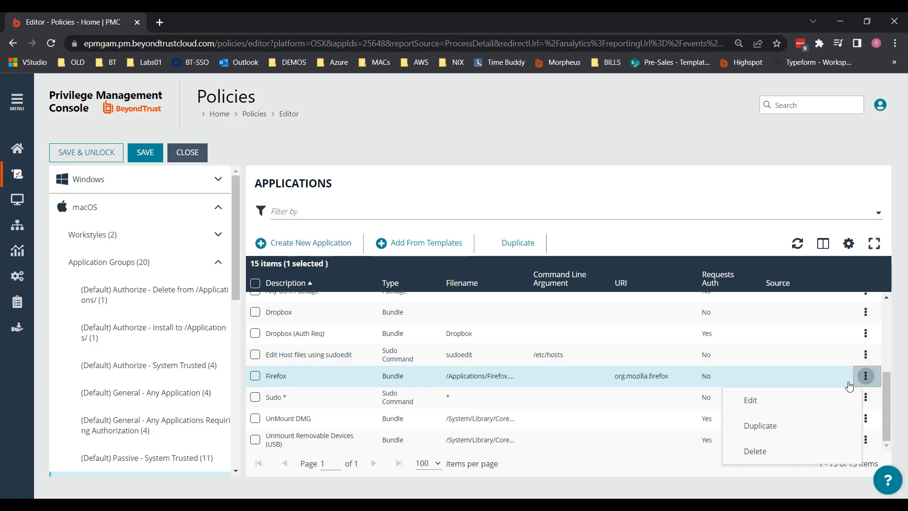
- Edit the Firefox entry to add a Mozilla Corporation publisher condition and remove File / Folder Name
left_click(804, 399)
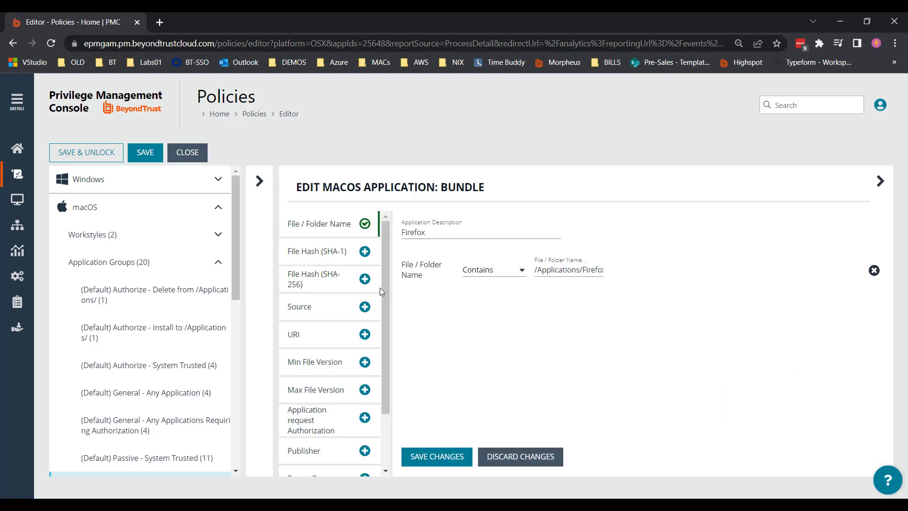
scroll(363, 360, "down", 1)
left_click(364, 391)
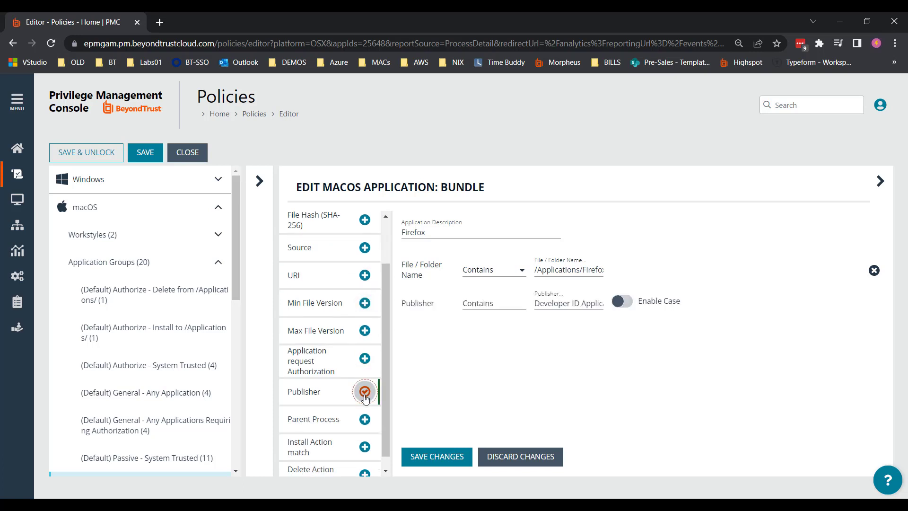
left_click_drag(568, 303, 597, 303)
left_click(560, 303)
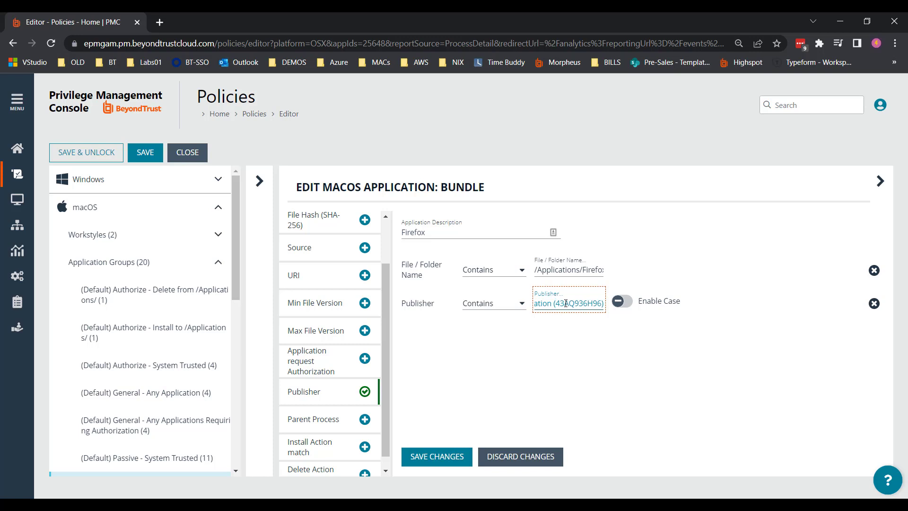
key("Left")
key("Left")
key("Left")
key("Left")
key("Left")
key("Left")
key("Left")
key("Left")
key("Left")
key("Left")
key("Left")
key("Left")
key("Left")
key("Left")
key("Left")
key("Left")
key("Left")
key("Left")
key("Left")
key("Left")
key("BackSpace")
key("BackSpace")
key("BackSpace")
key("BackSpace")
key("BackSpace")
key("BackSpace")
key("BackSpace")
key("BackSpace")
key("BackSpace")
key("BackSpace")
key("BackSpace")
key("BackSpace")
key("BackSpace")
key("BackSpace")
key("BackSpace")
key("BackSpace")
key("BackSpace")
key("BackSpace")
key("BackSpace")
key("BackSpace")
left_click(874, 270)
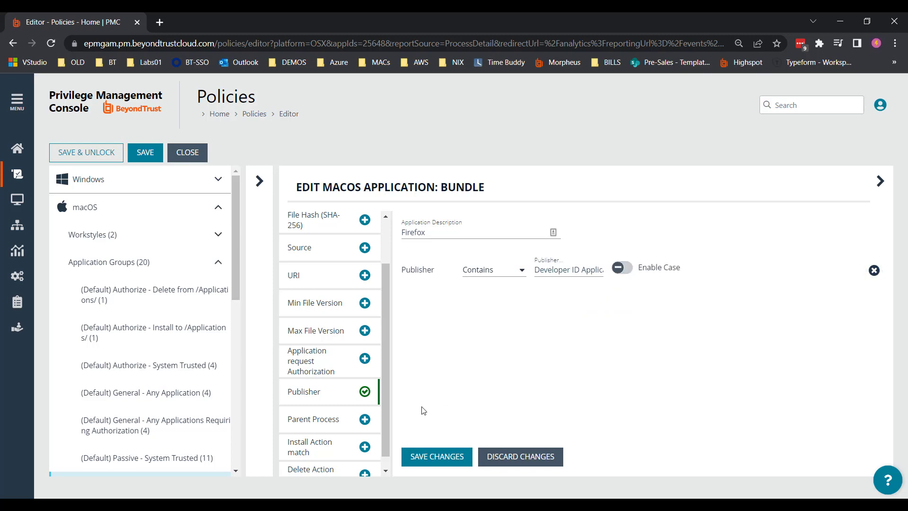
- Save the Firefox entry, then save and unlock the policy with a blank annotation
left_click(432, 457)
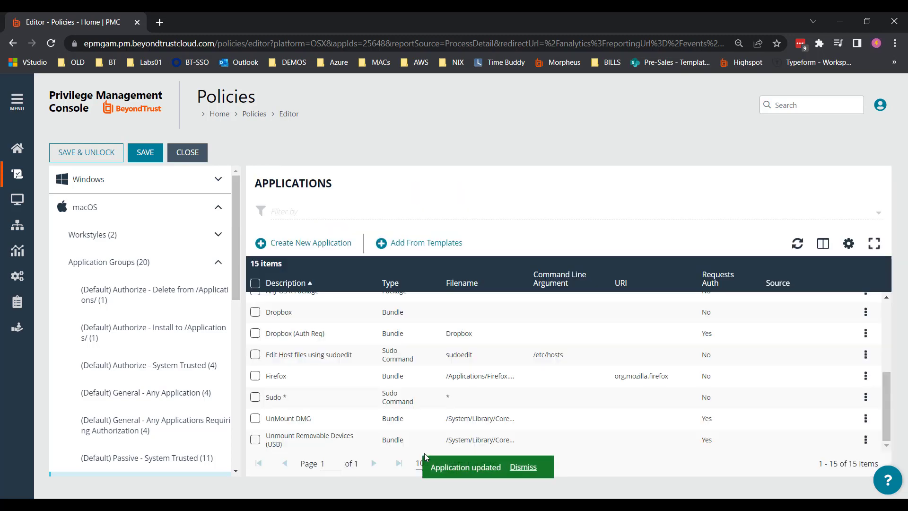
left_click(95, 153)
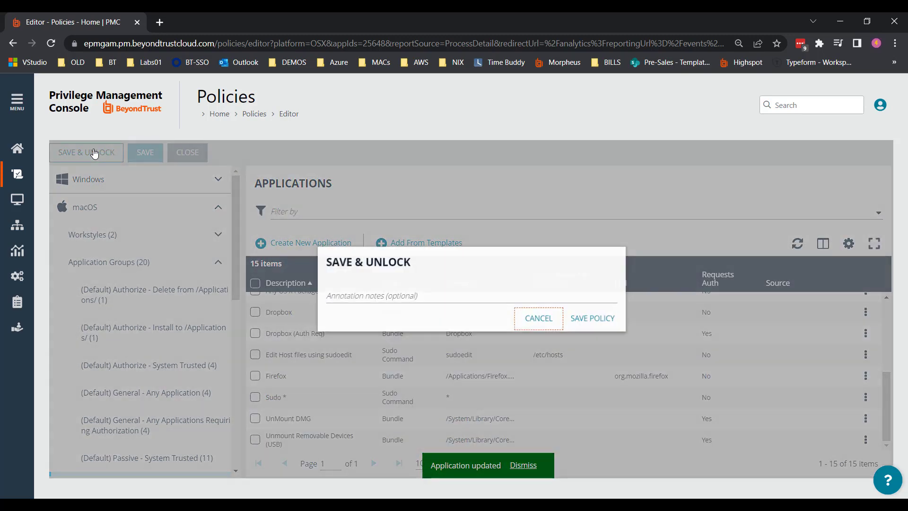
left_click(585, 325)
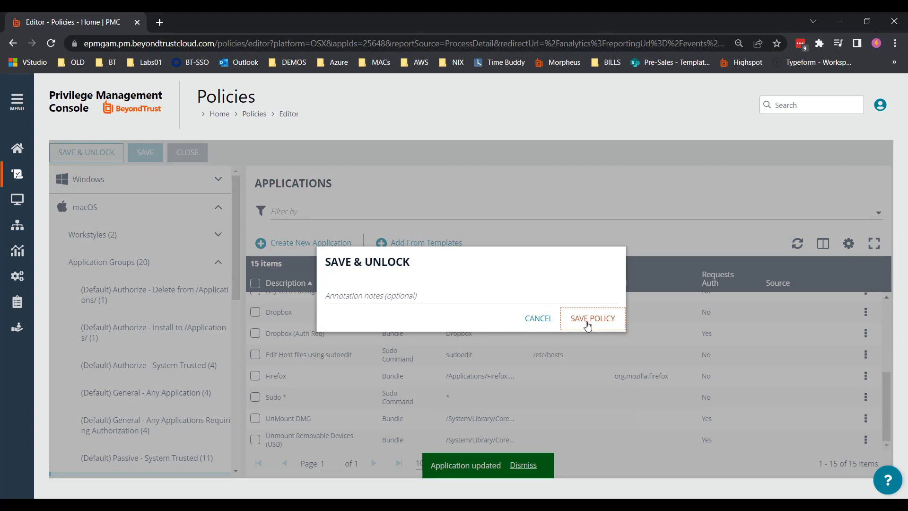